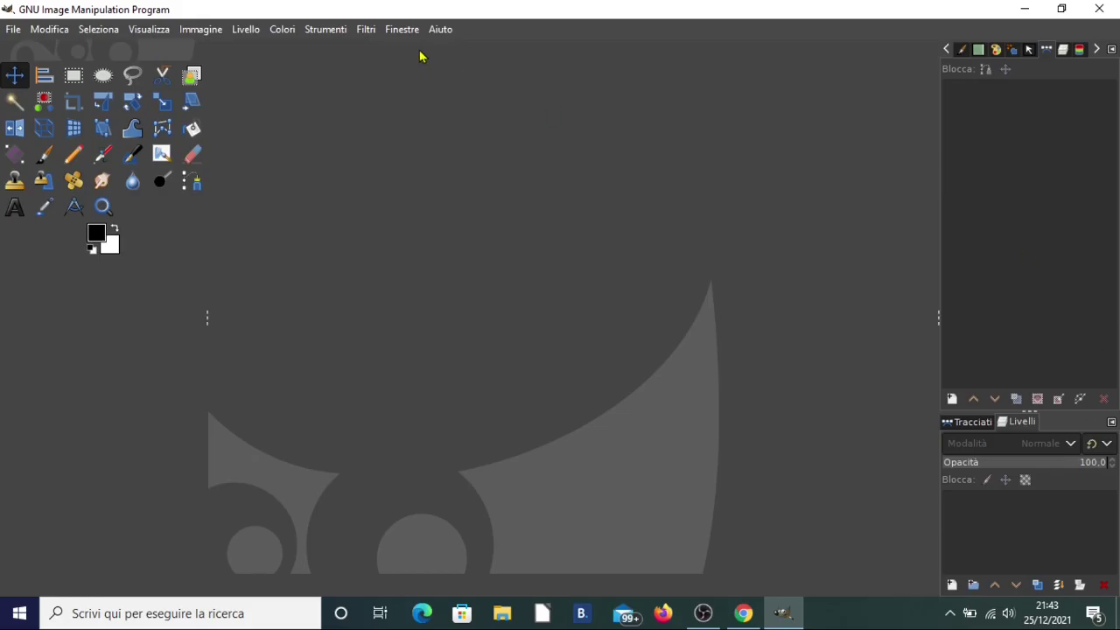
# Step: Glance at GIMP's filters list, then bring the gmic.eu home page forward and scroll through it
pyautogui.click(366, 30)
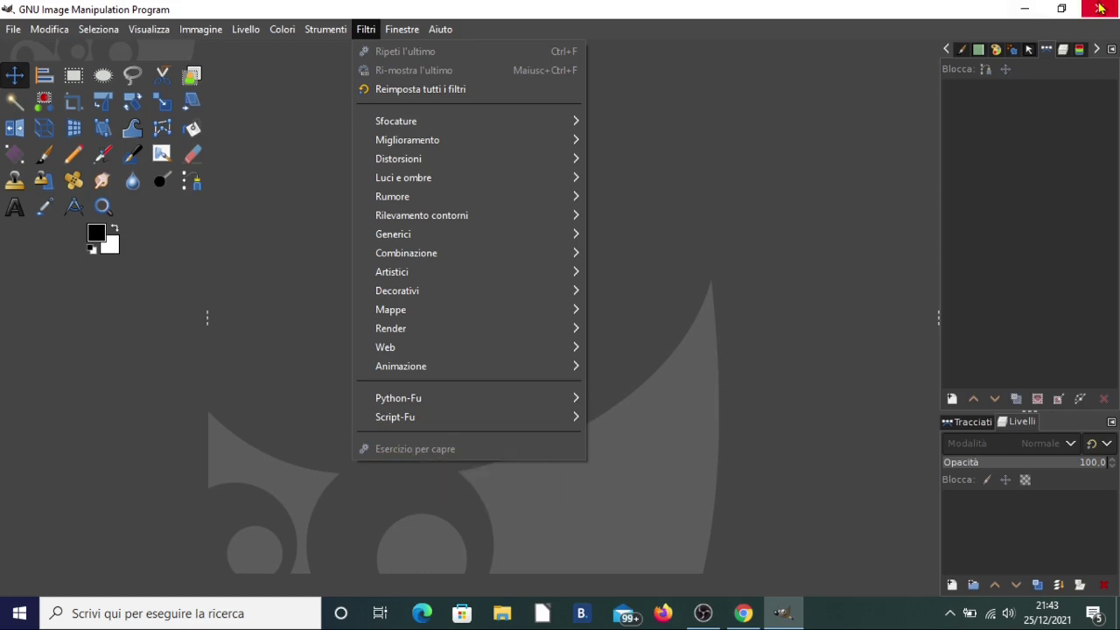
pyautogui.click(872, 83)
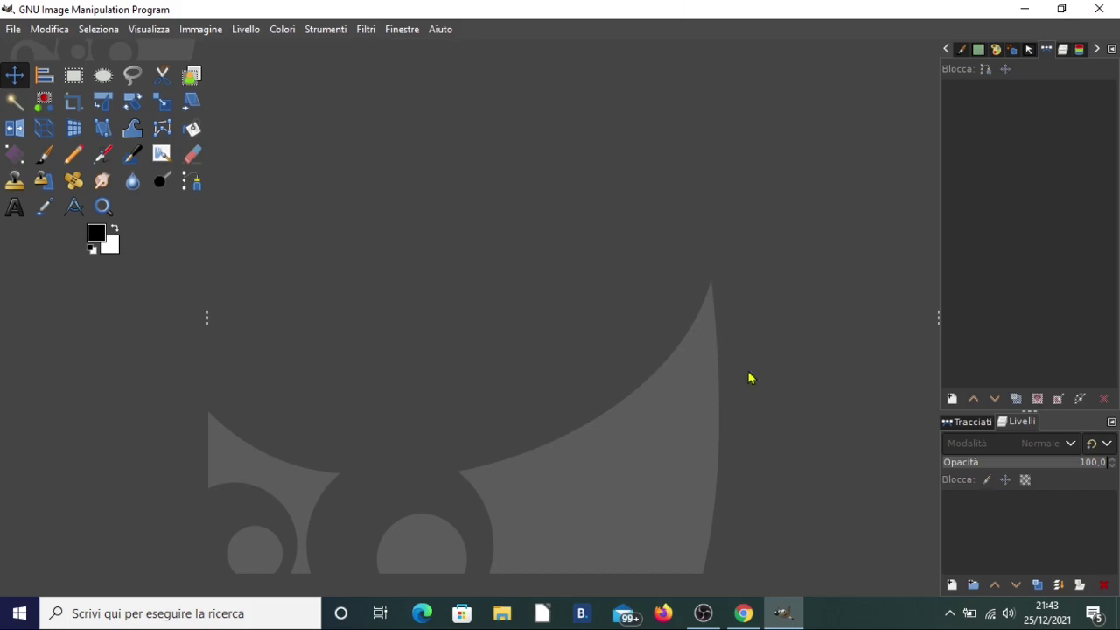
pyautogui.click(743, 613)
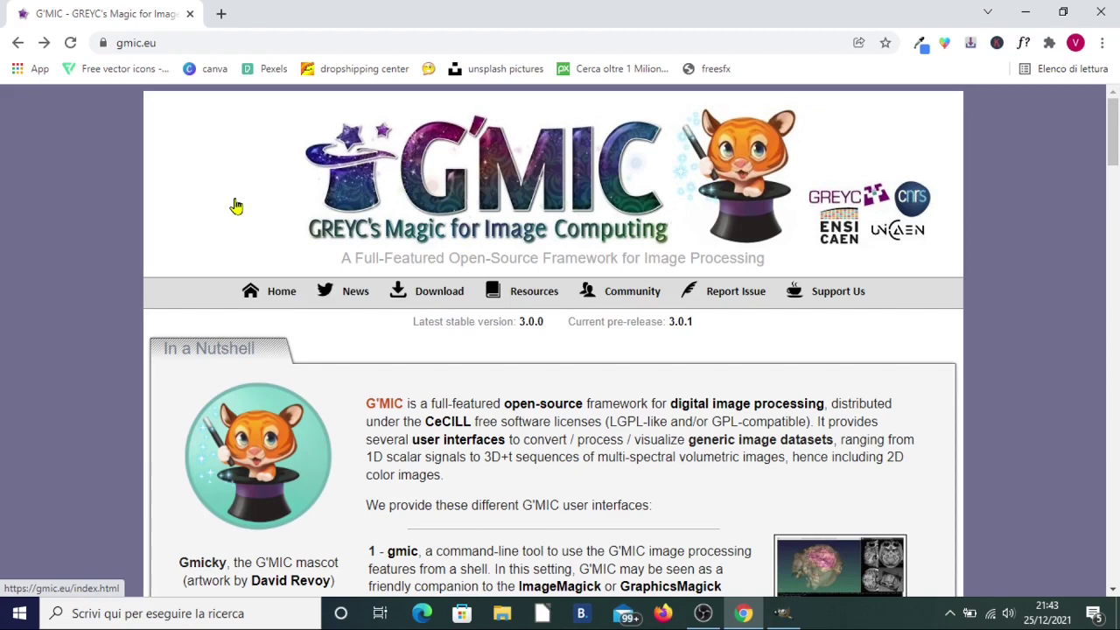
pyautogui.moveTo(1114, 151); pyautogui.dragTo(1116, 188)
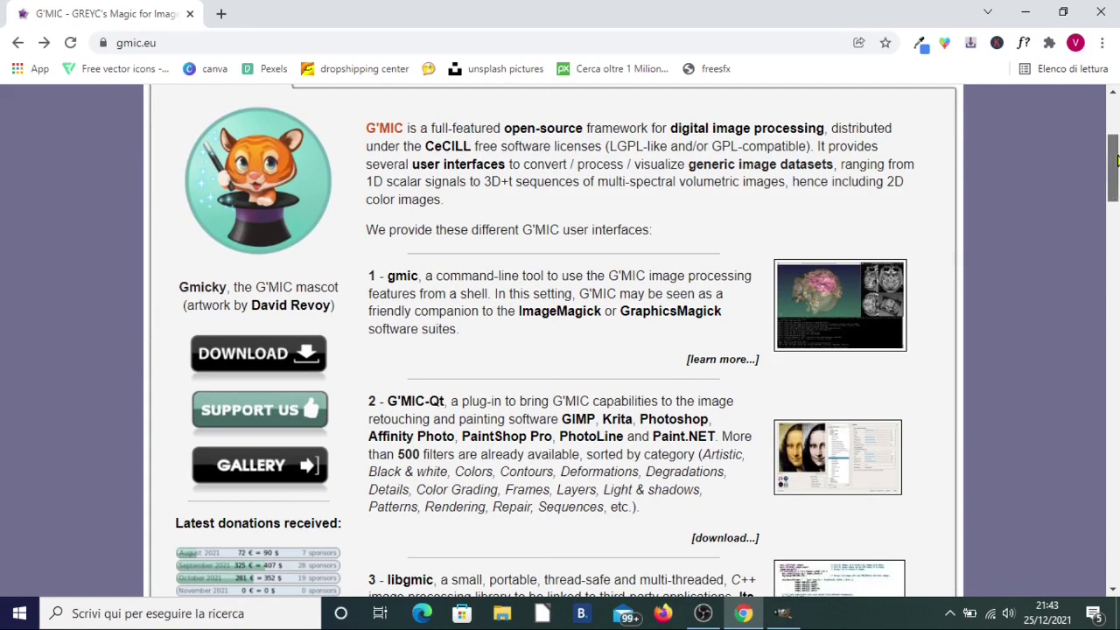
pyautogui.moveTo(1117, 202); pyautogui.dragTo(1117, 138)
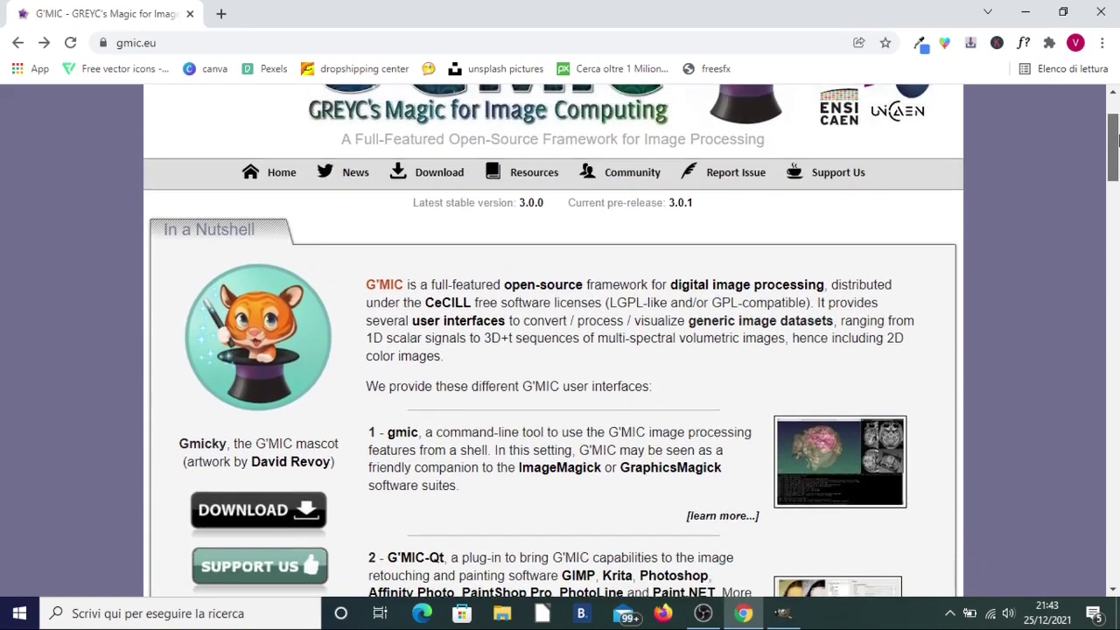
# Step: Download the stable gmic_3.0.0_gimp2.10_win64.exe G'MIC-Qt installer from the G'MIC download page
pyautogui.click(446, 181)
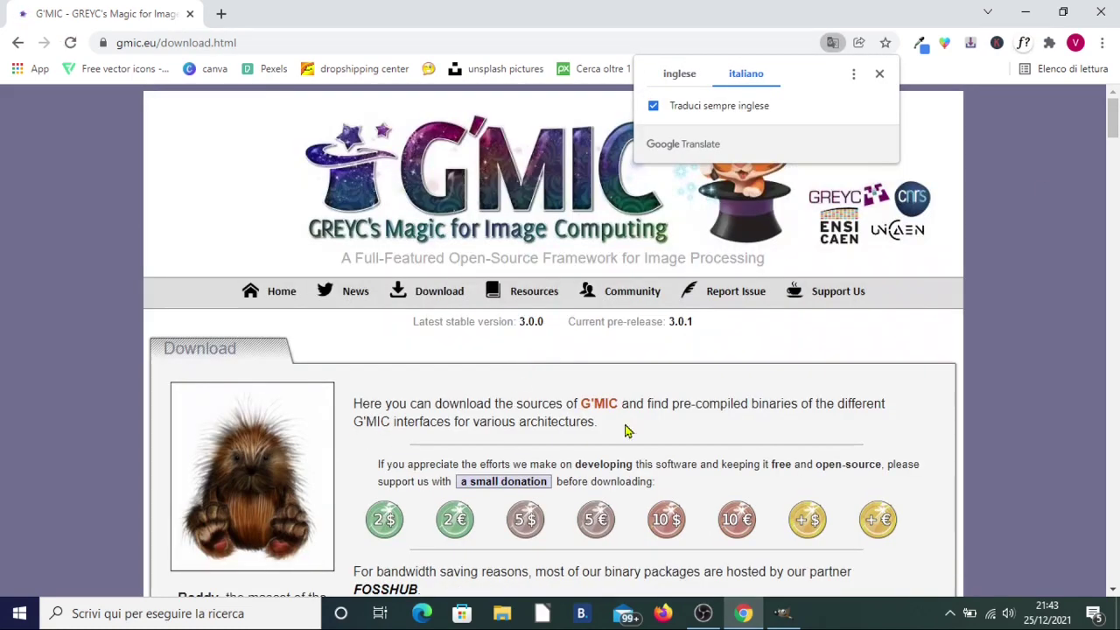
pyautogui.scroll(-3, 912, 362)
pyautogui.scroll(-1, 910, 367)
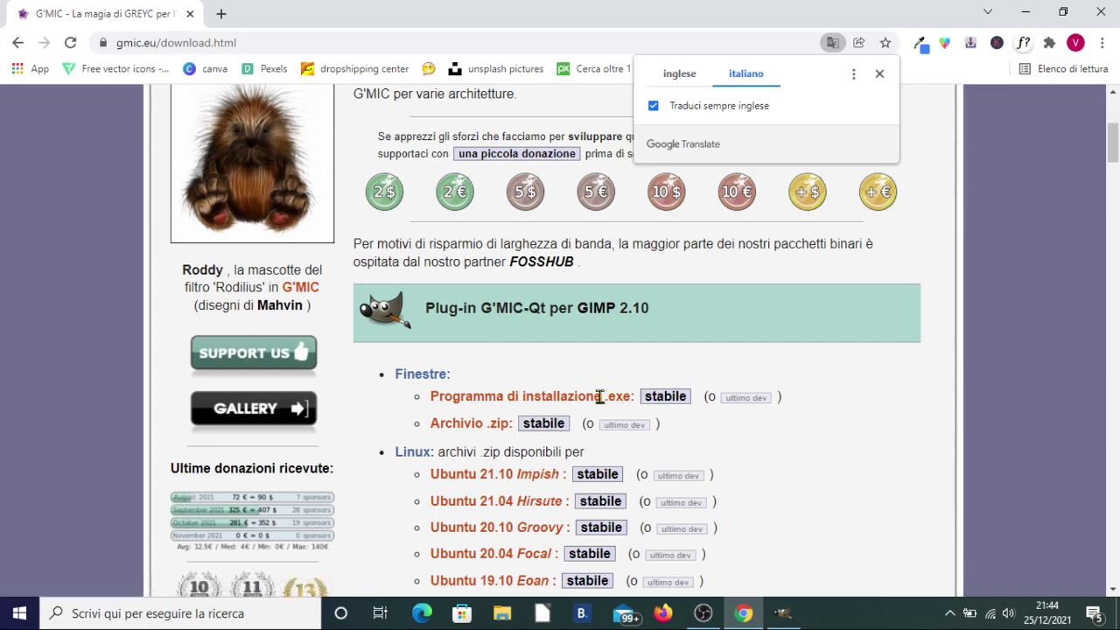
pyautogui.click(671, 400)
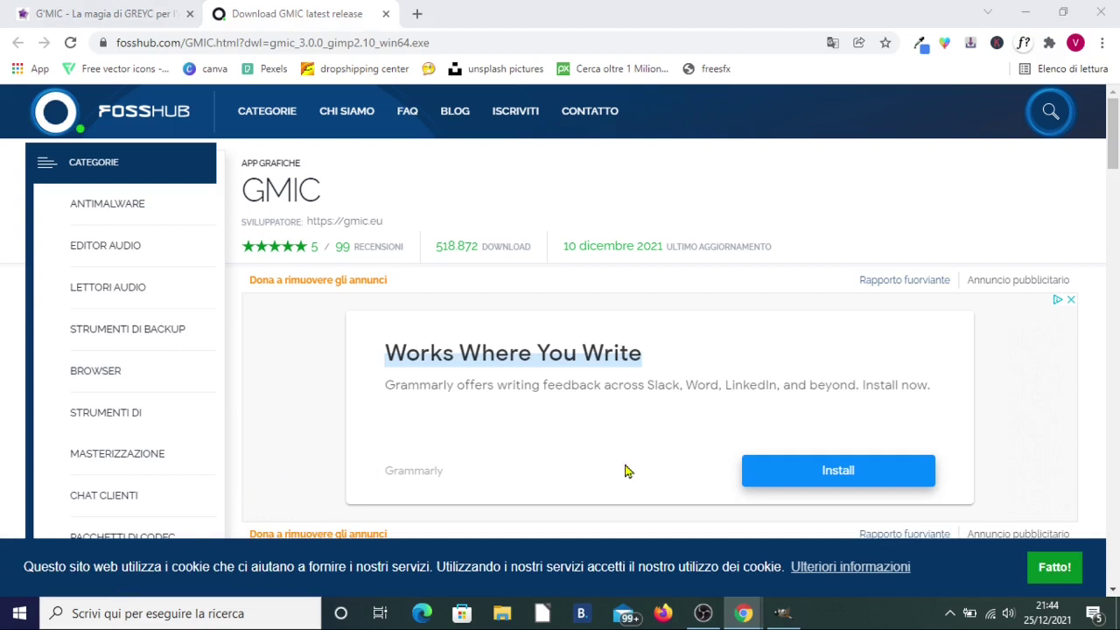
# Step: Dismiss FossHub's cookie notice, run the installer despite SmartScreen, and minimize Chrome
pyautogui.click(1055, 567)
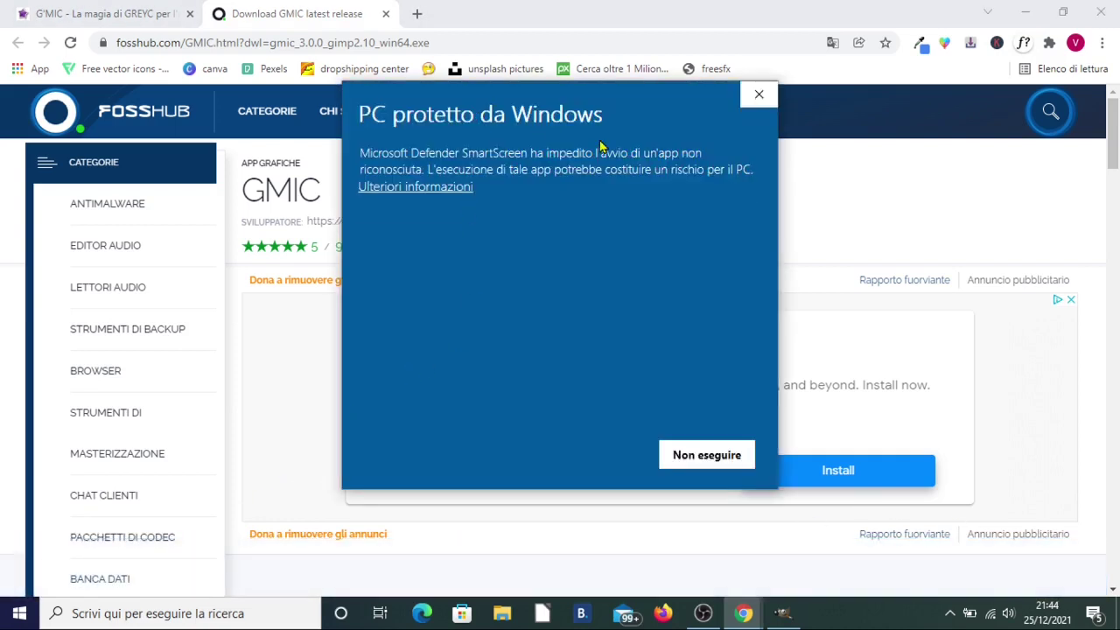
pyautogui.click(420, 187)
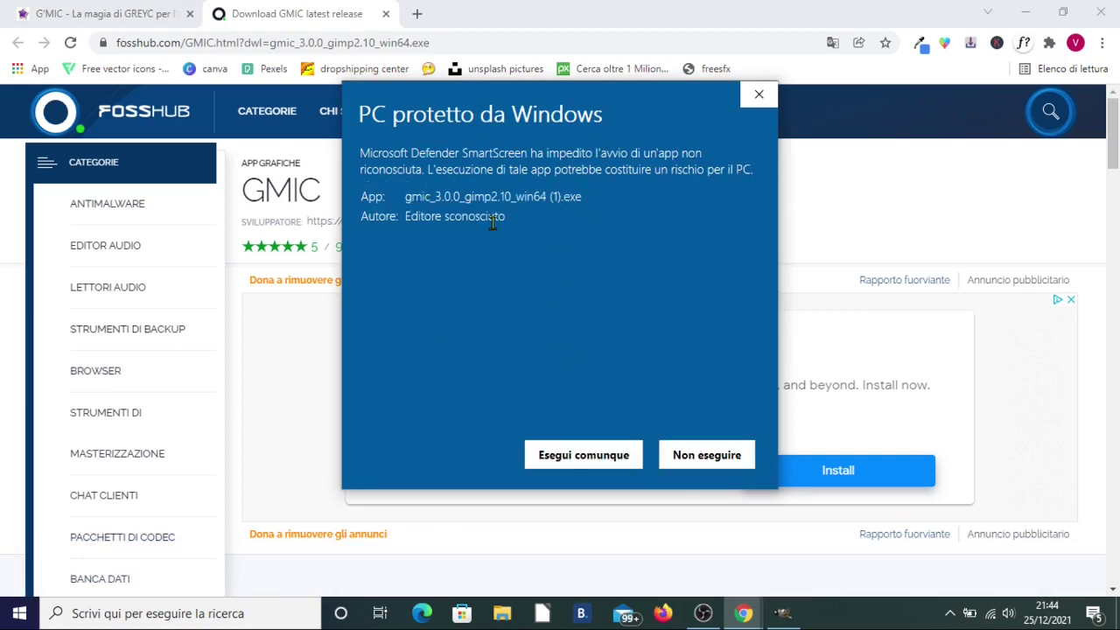
pyautogui.click(578, 461)
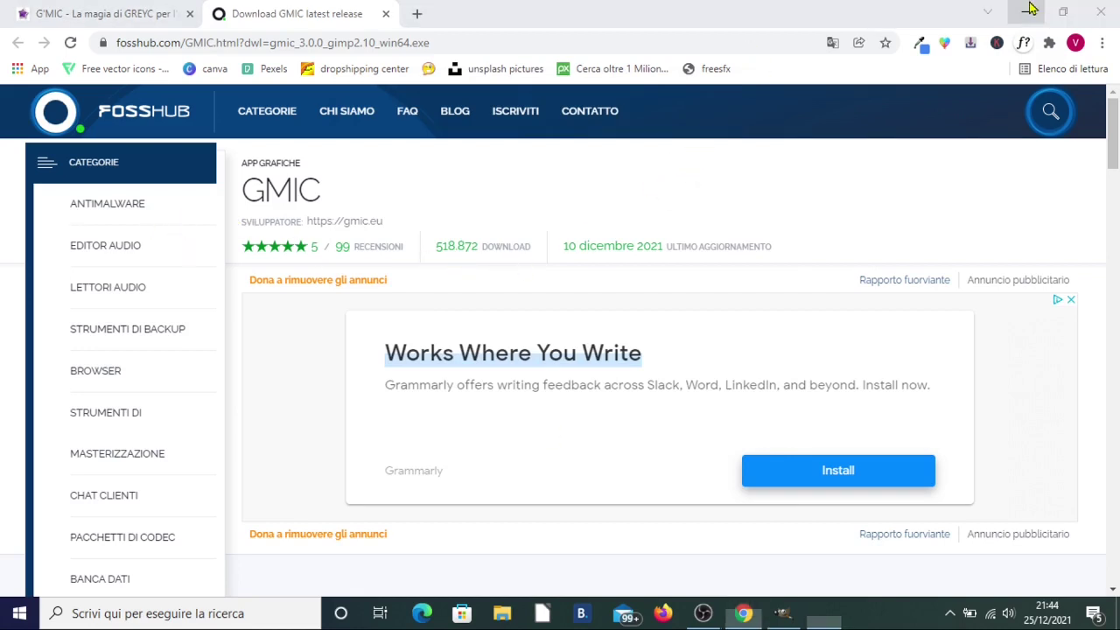
pyautogui.click(1030, 8)
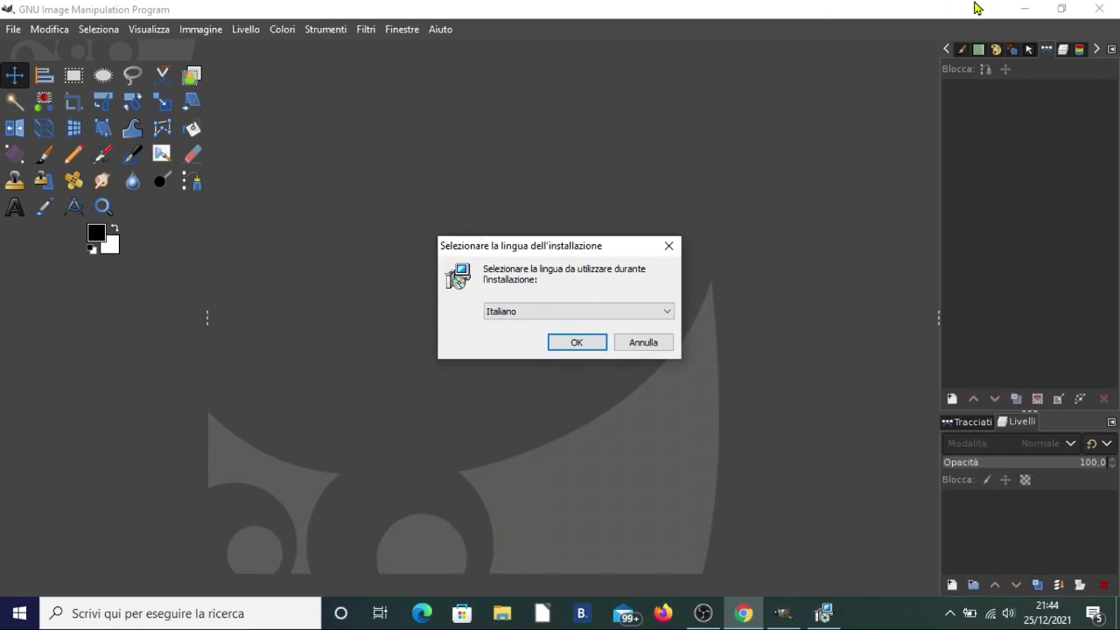
# Step: Minimize GIMP and confirm Italiano as the G'MIC-Qt installer language
pyautogui.click(976, 8)
pyautogui.click(1026, 9)
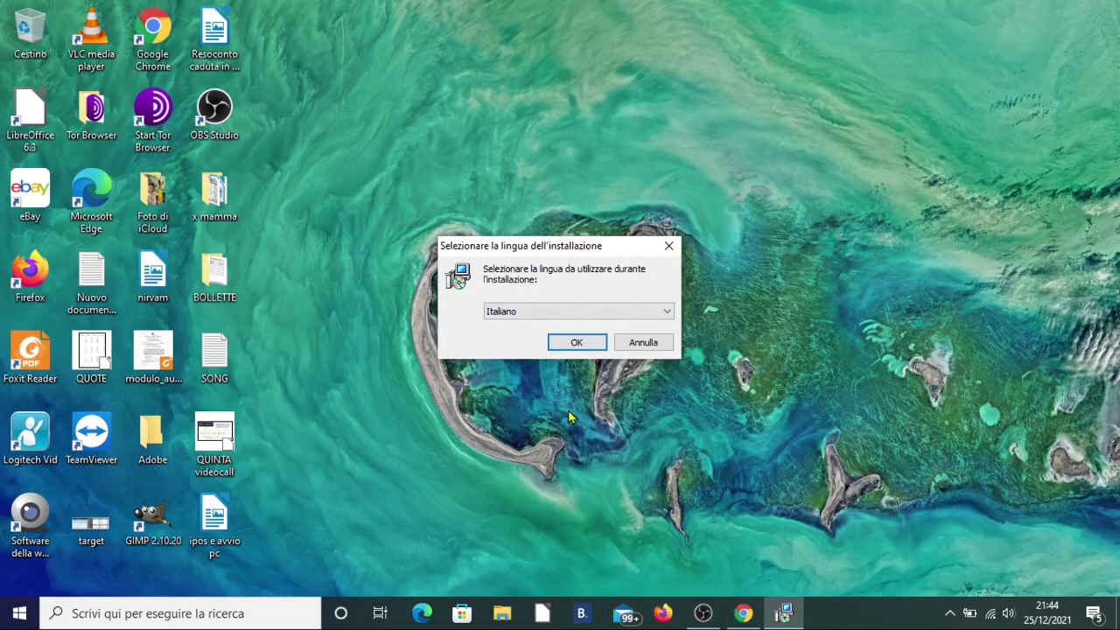
pyautogui.click(518, 317)
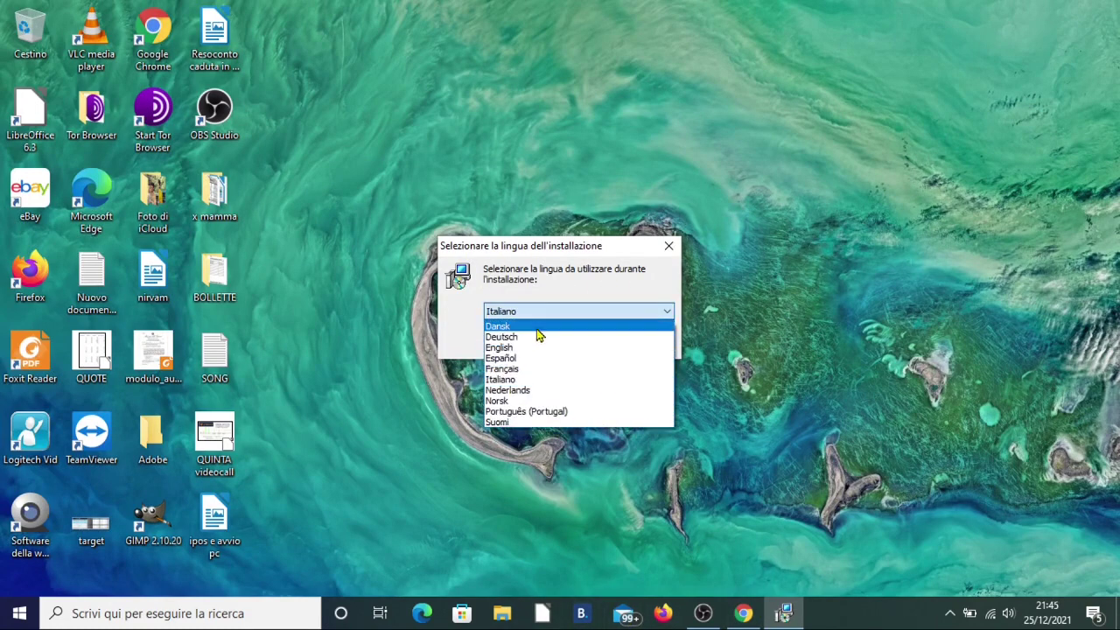
pyautogui.click(523, 380)
pyautogui.click(572, 343)
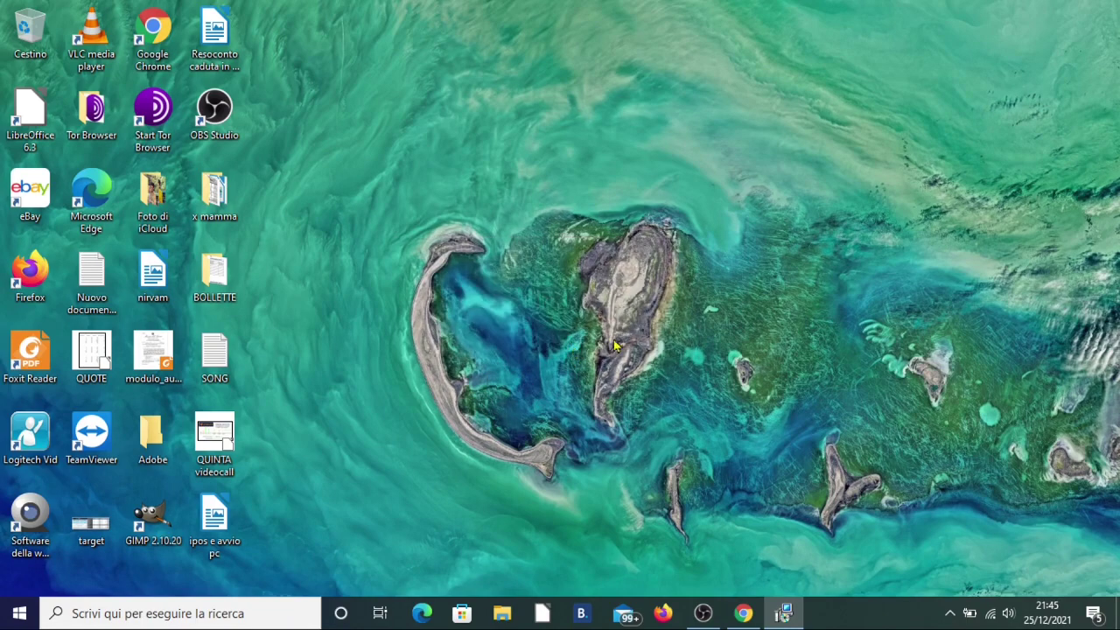
# Step: Accept the licence, keep the default GIMP plug-ins folder, and install G'MIC-Qt 3.0.0
pyautogui.click(645, 438)
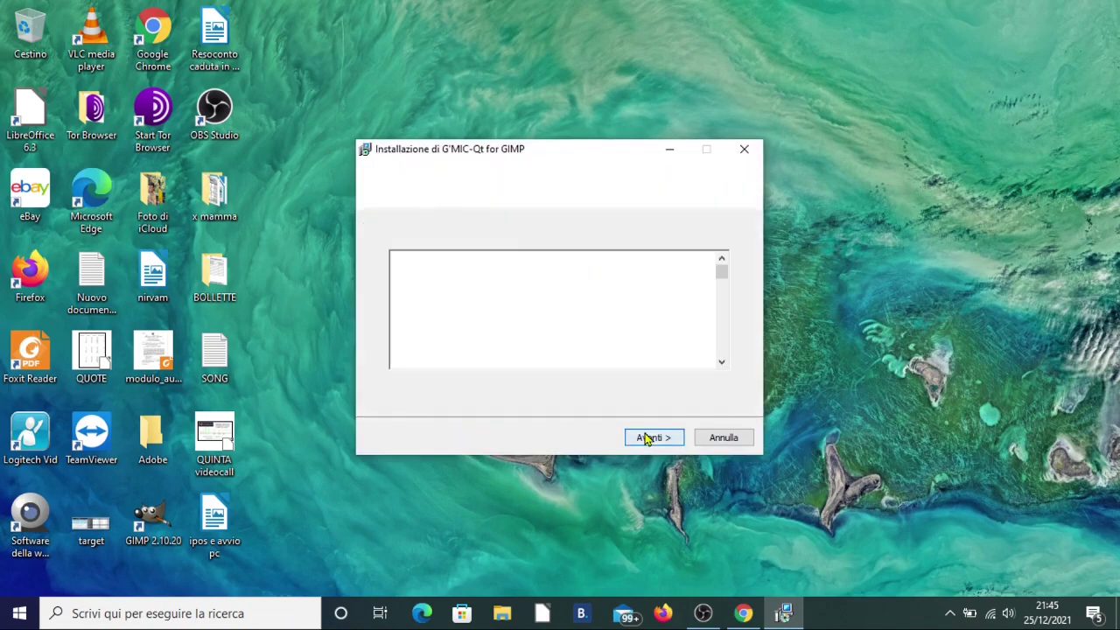
pyautogui.click(449, 390)
pyautogui.click(654, 439)
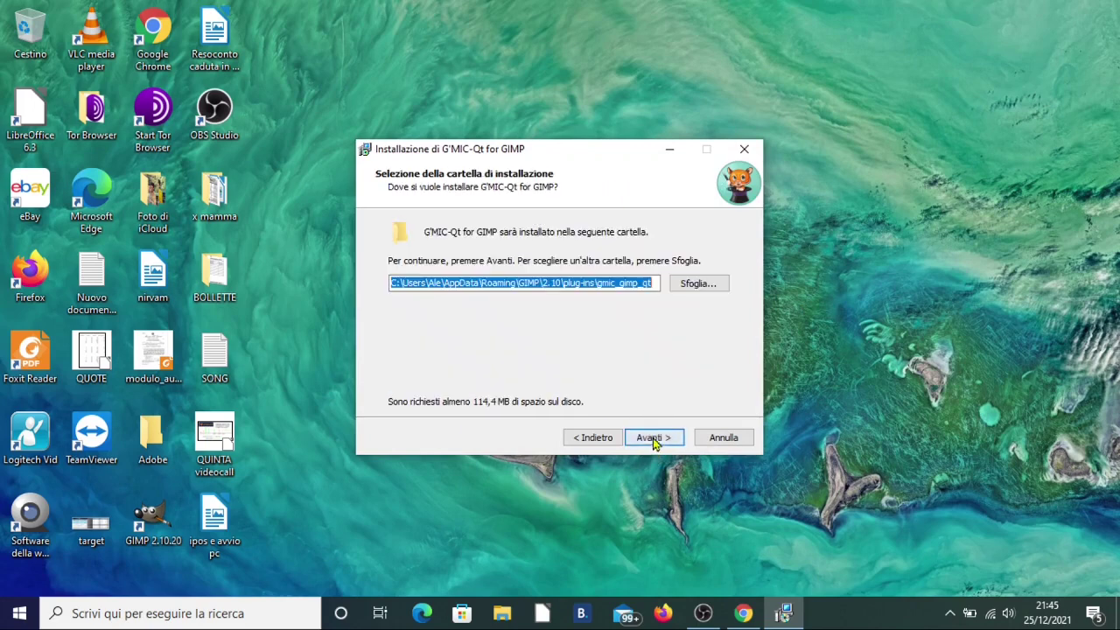
pyautogui.click(661, 448)
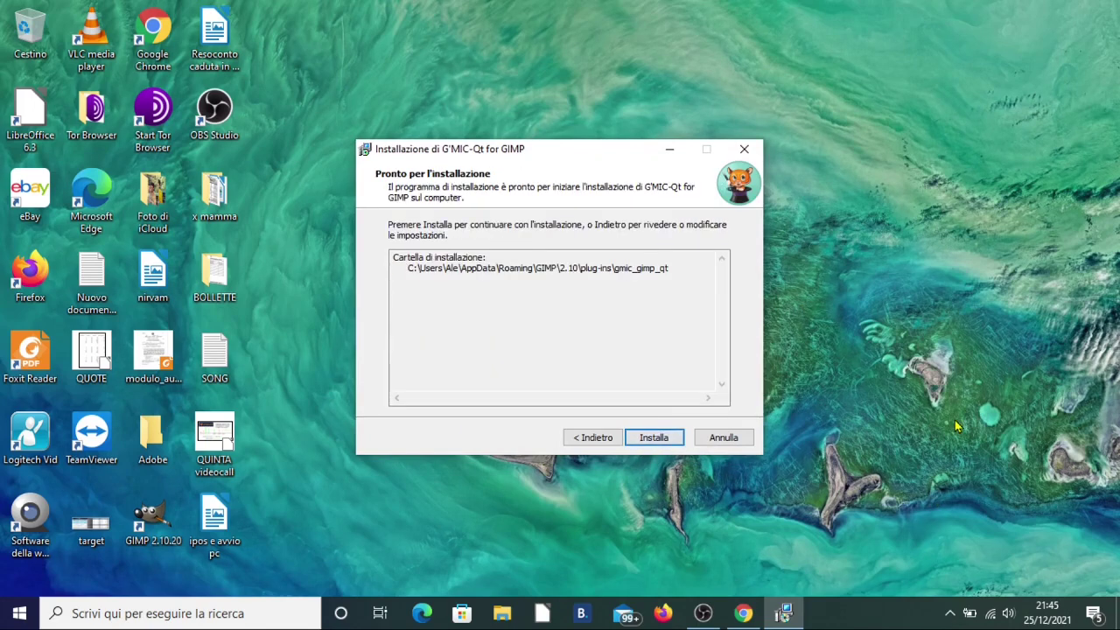
pyautogui.click(667, 442)
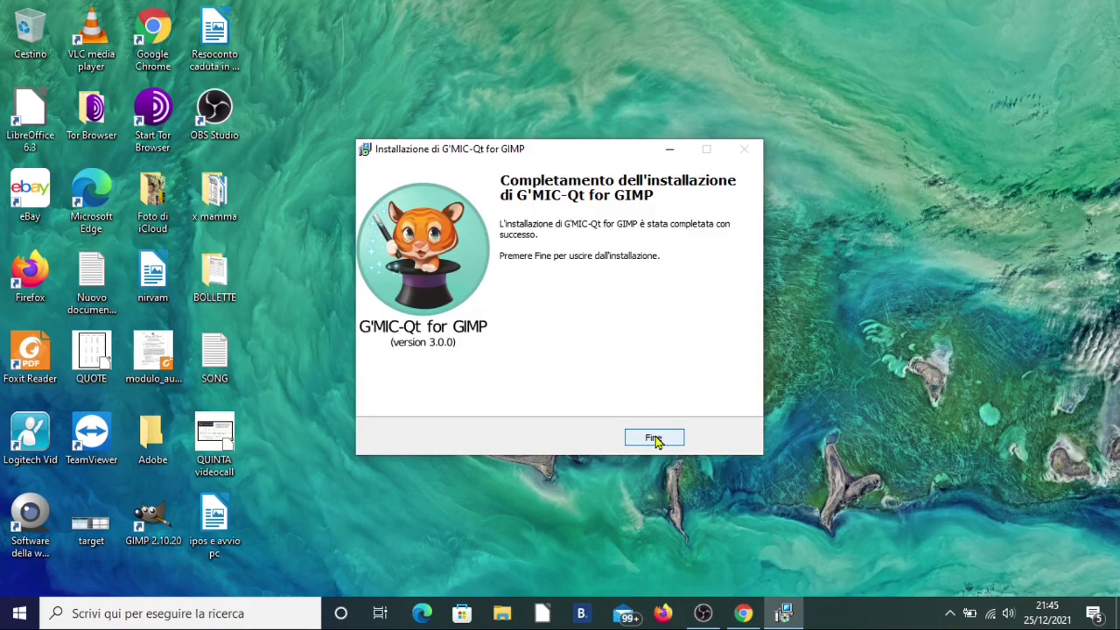
# Step: Close the finished installer and relaunch GIMP 2.10.20 from its desktop shortcut
pyautogui.click(655, 438)
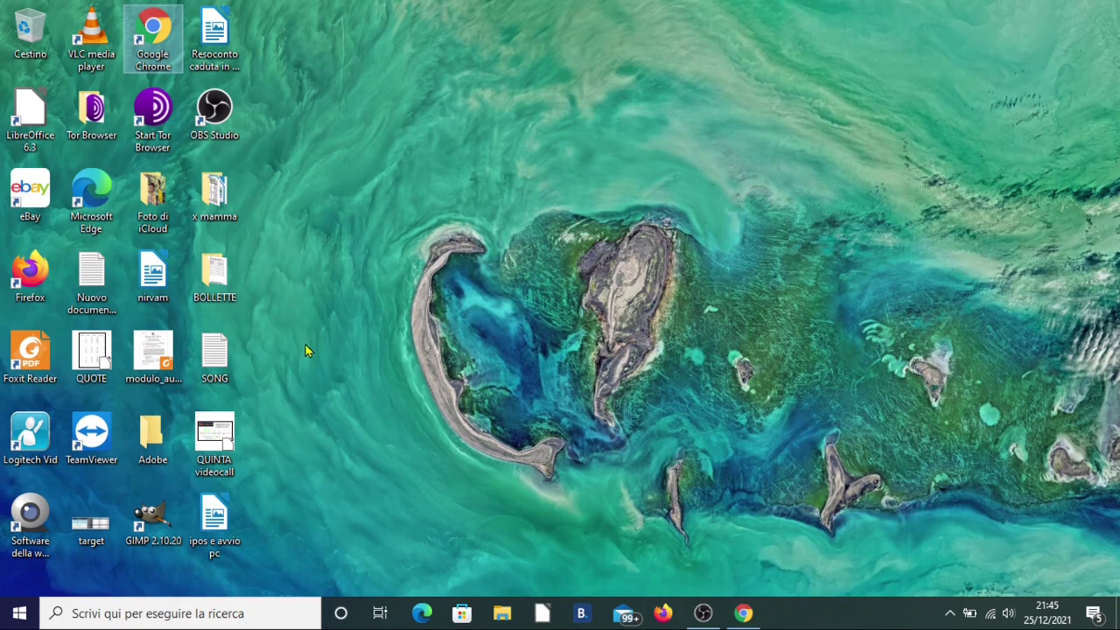
pyautogui.doubleClick(156, 518)
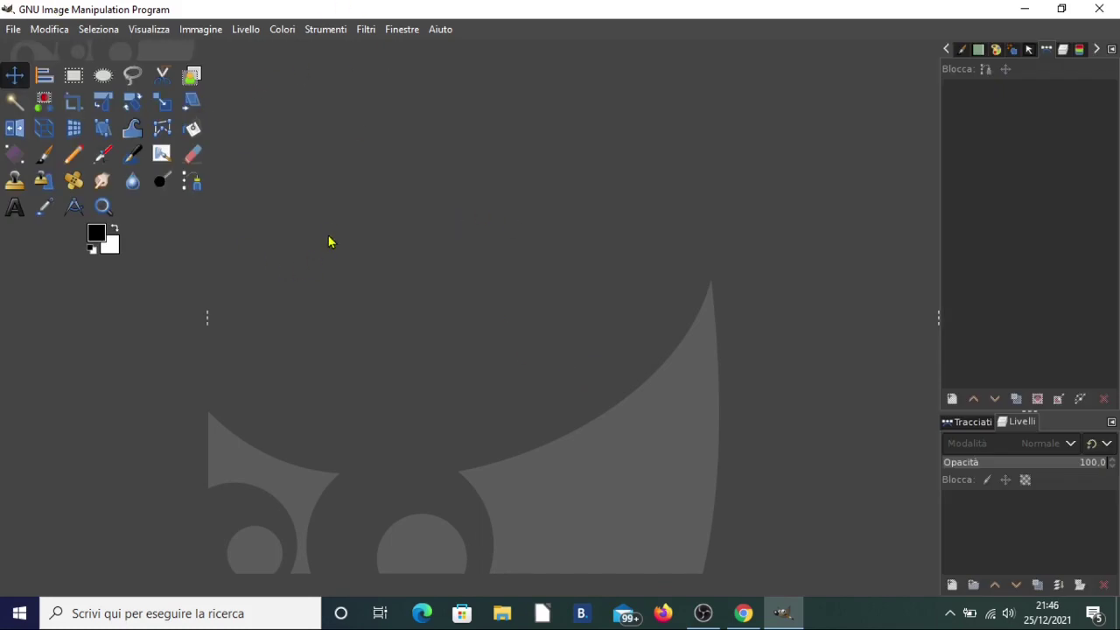
# Step: Reopen flower-field-ga5c704f0f_1280.jpg from recent images and show the Filtri menu listing G'MIC-Qt
pyautogui.click(367, 31)
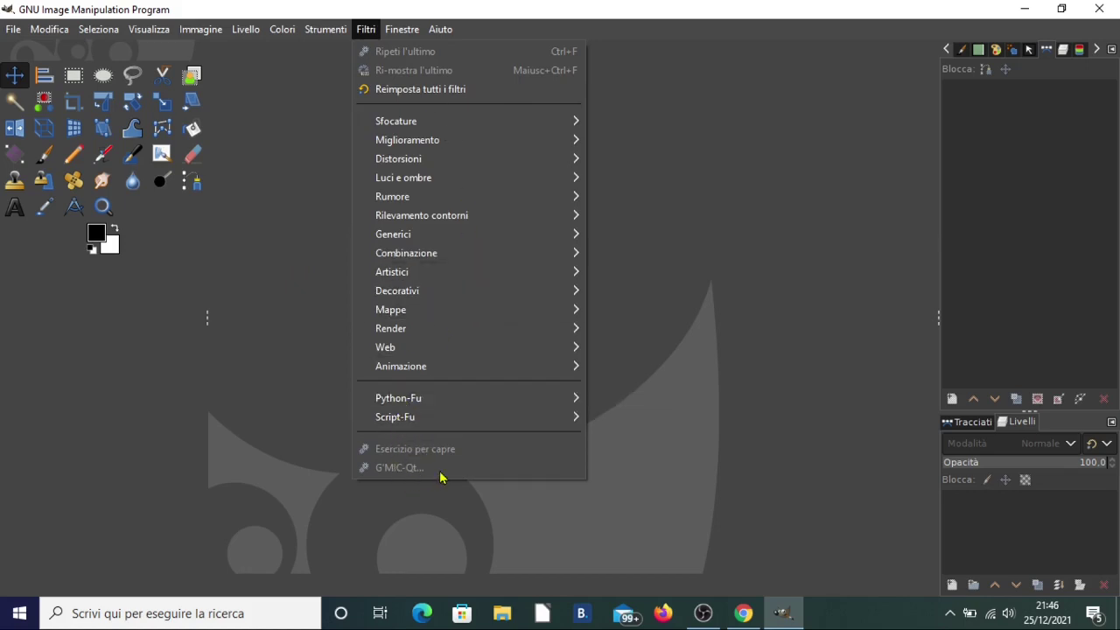
pyautogui.click(13, 29)
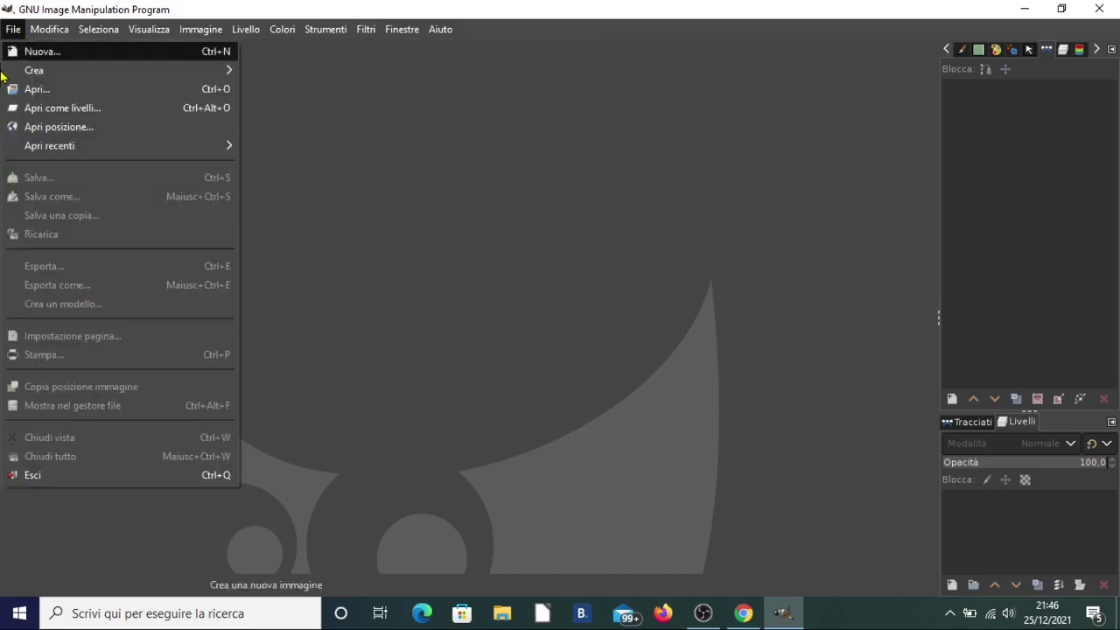
pyautogui.moveTo(50, 145)
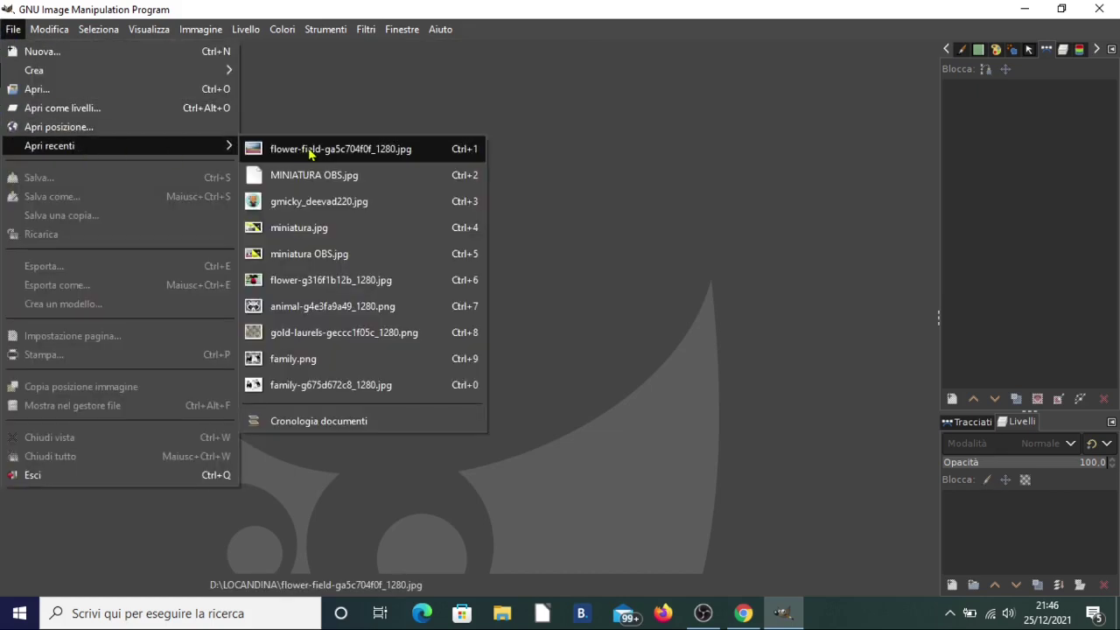
pyautogui.click(327, 150)
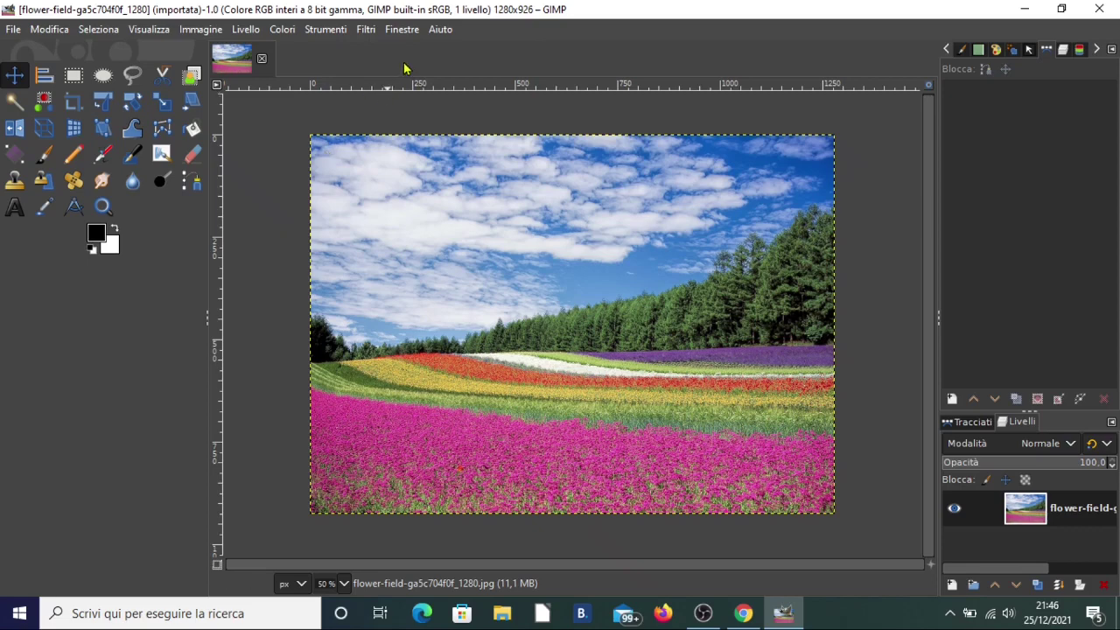
pyautogui.click(368, 30)
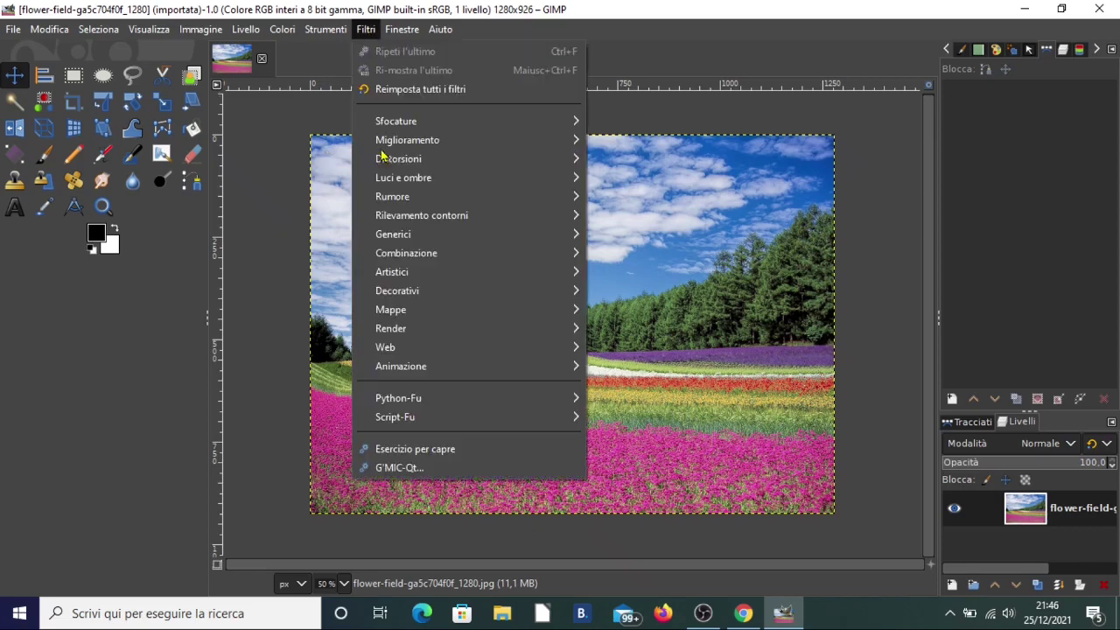
# Step: Launch G'MIC-Qt, expand Arrays & Tiles, reposition the window, and show the Parametri settings
pyautogui.click(412, 468)
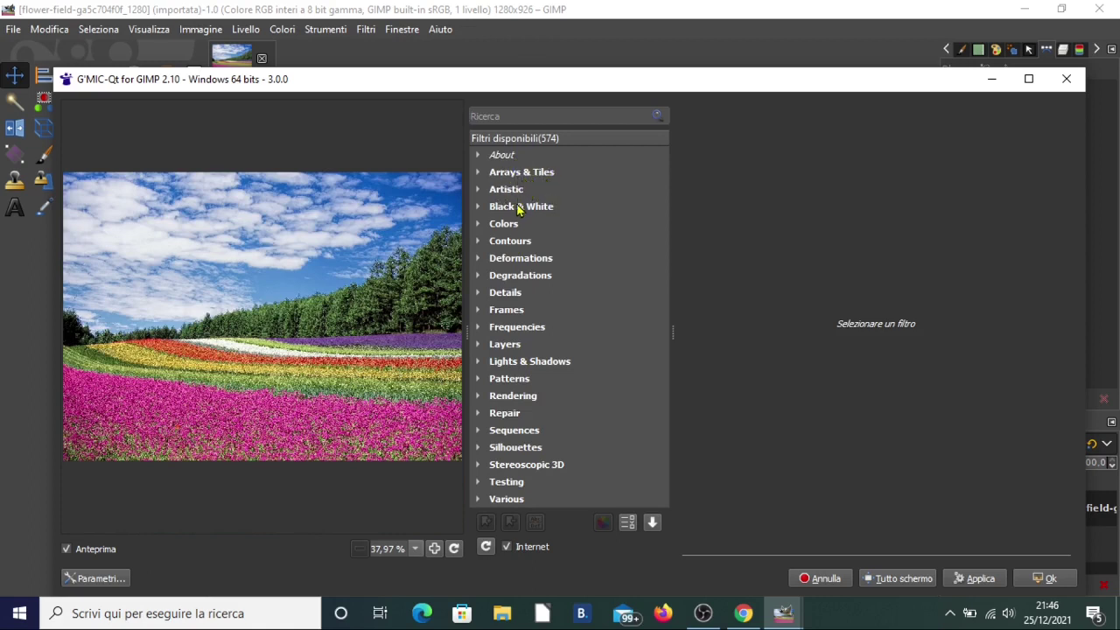
pyautogui.click(495, 172)
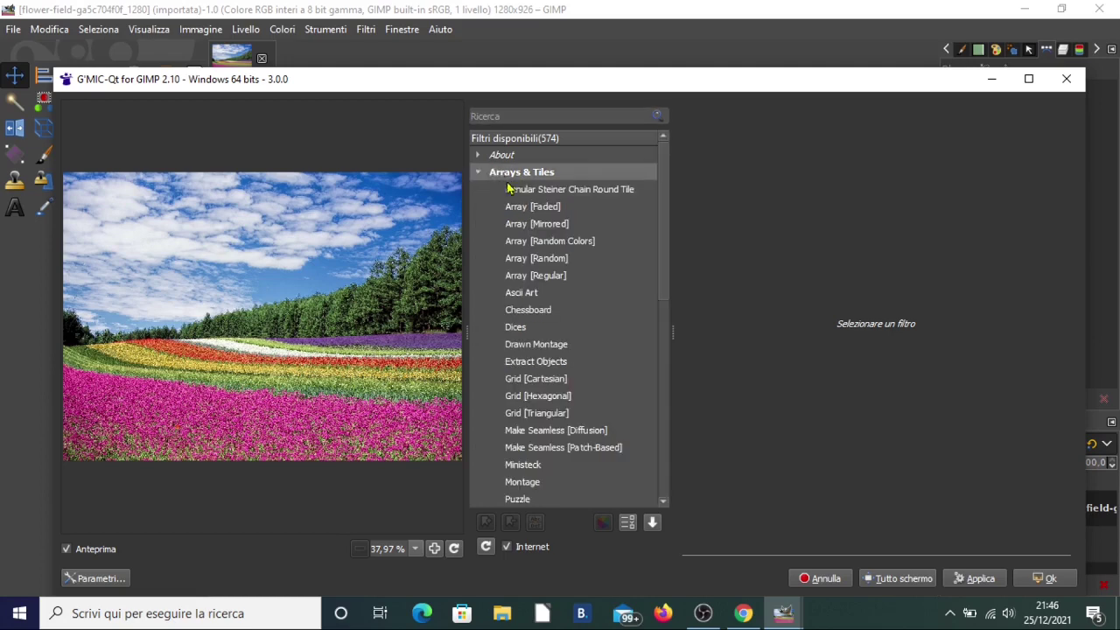
pyautogui.click(66, 549)
pyautogui.moveTo(588, 88)
pyautogui.mouseDown()
pyautogui.moveTo(577, 42)
pyautogui.moveTo(561, 61)
pyautogui.mouseUp()
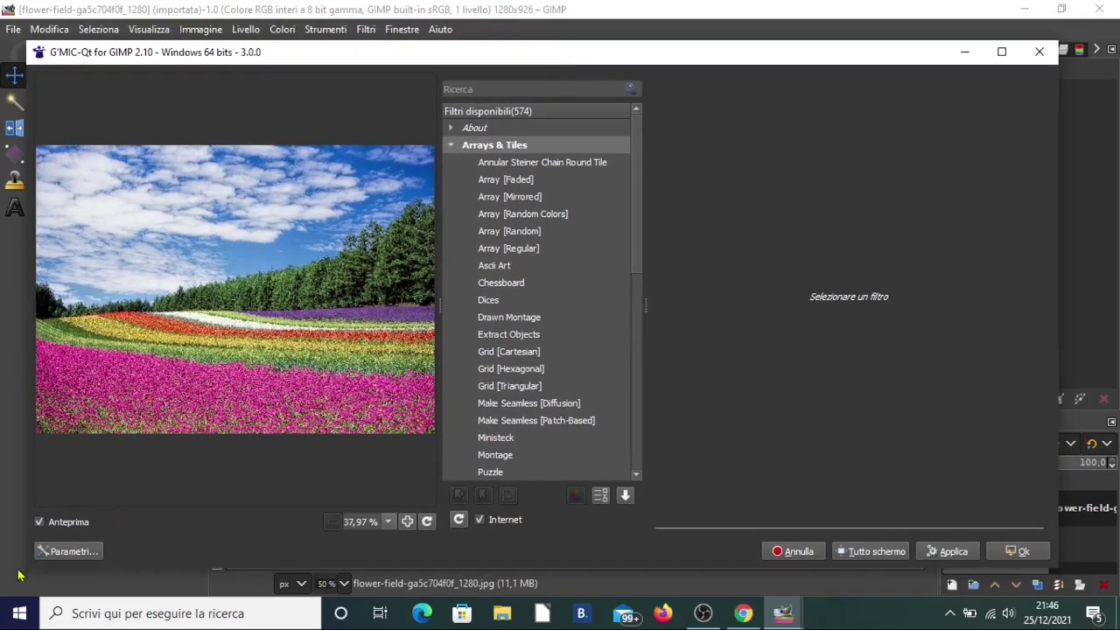
pyautogui.click(67, 551)
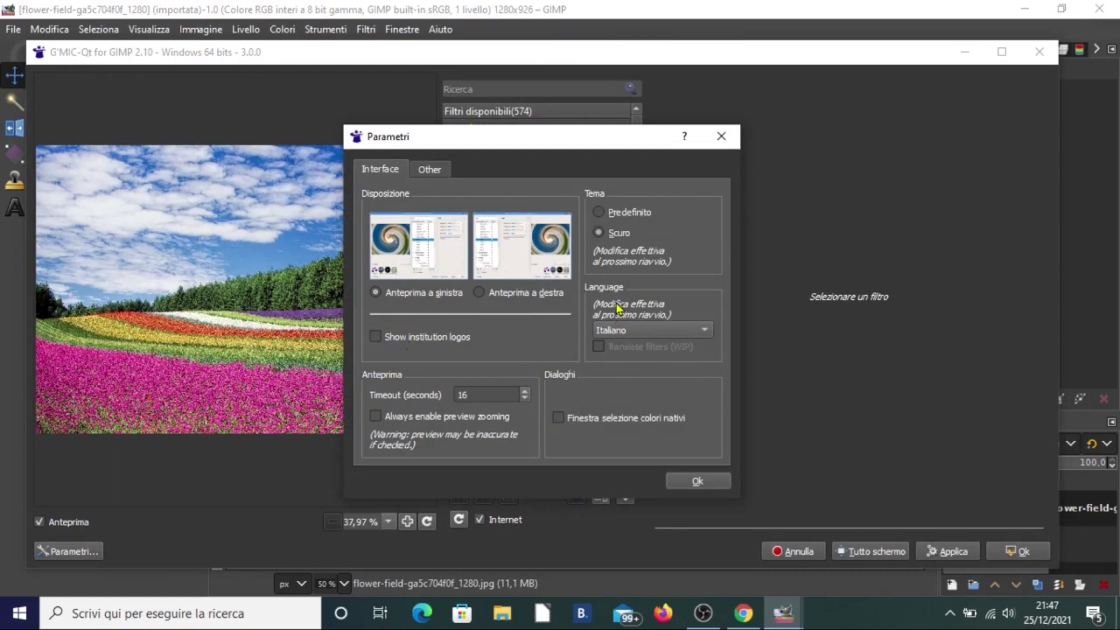
# Step: Keep Italiano as the G'MIC-Qt language, close Parametri, and expand the Artistic category
pyautogui.click(630, 333)
pyautogui.click(698, 481)
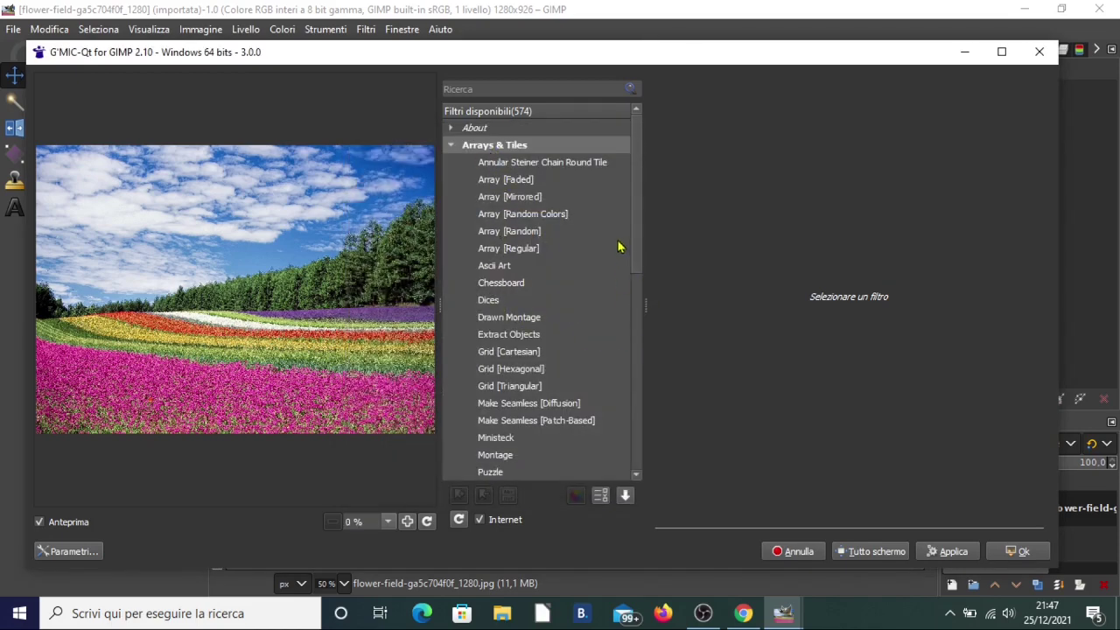
pyautogui.moveTo(634, 220); pyautogui.dragTo(656, 375)
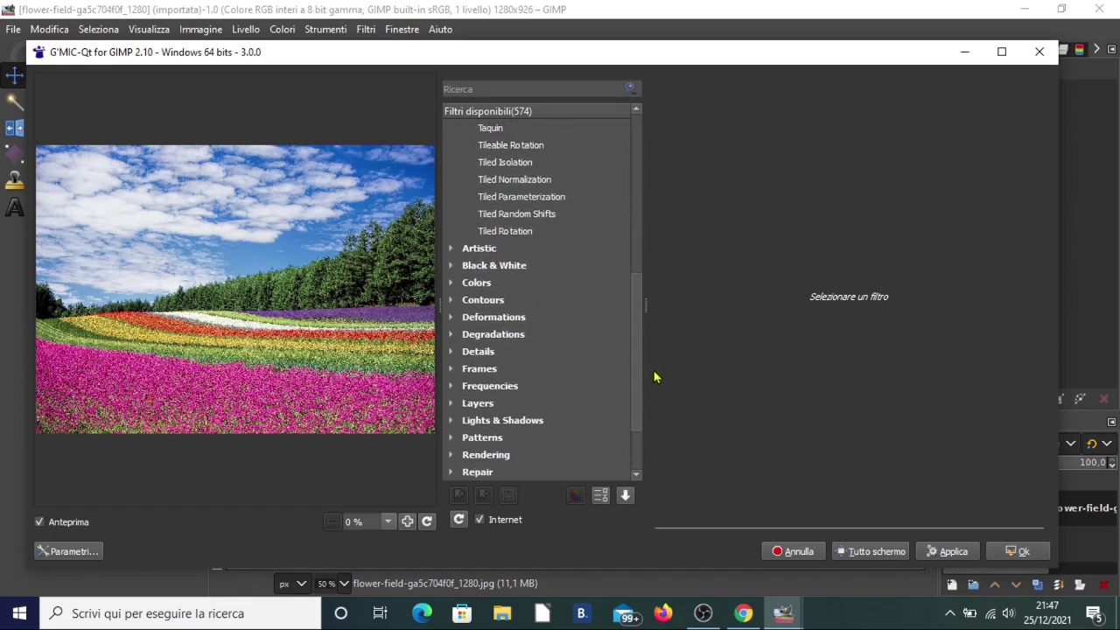
pyautogui.click(466, 249)
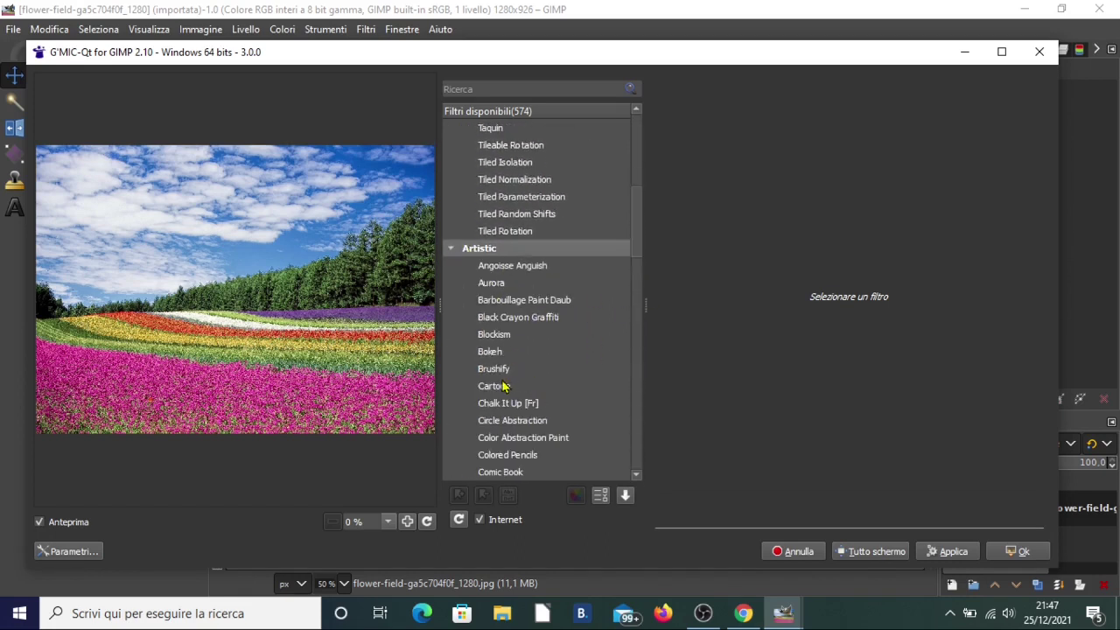
# Step: Preview Artistic > Bokeh with Number of Scales 4 and starting Density 50
pyautogui.click(491, 351)
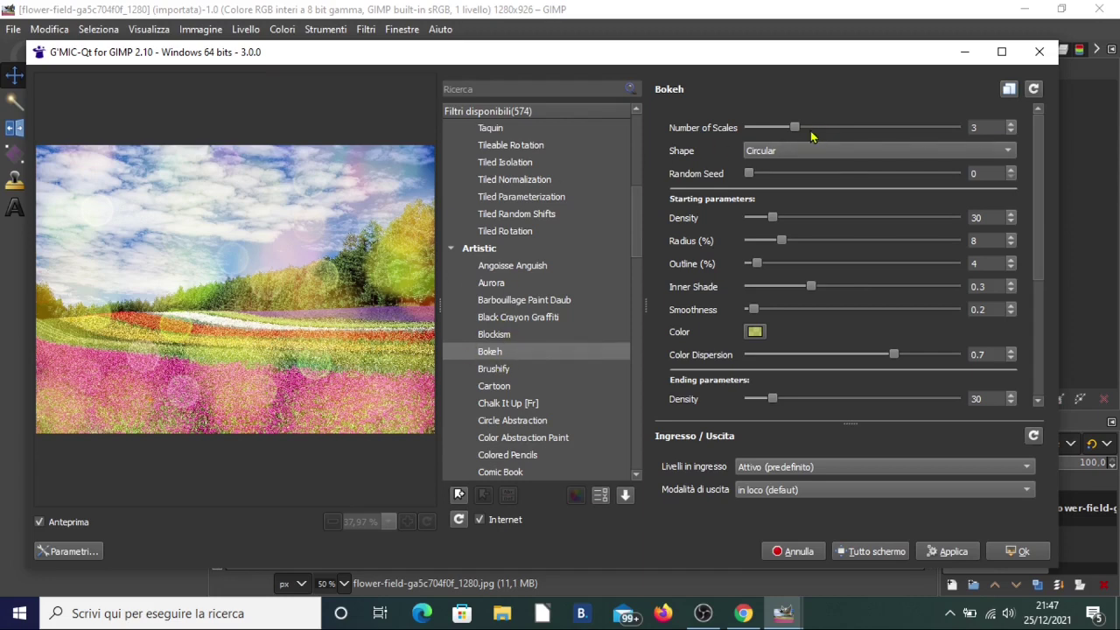
pyautogui.moveTo(796, 127); pyautogui.dragTo(819, 129)
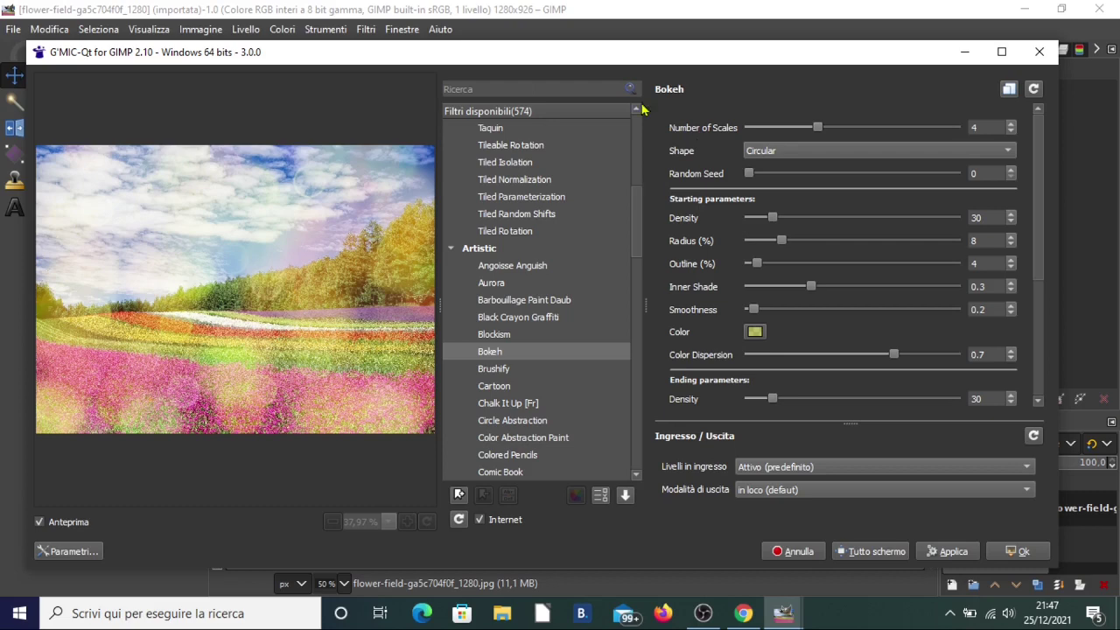
pyautogui.click(798, 219)
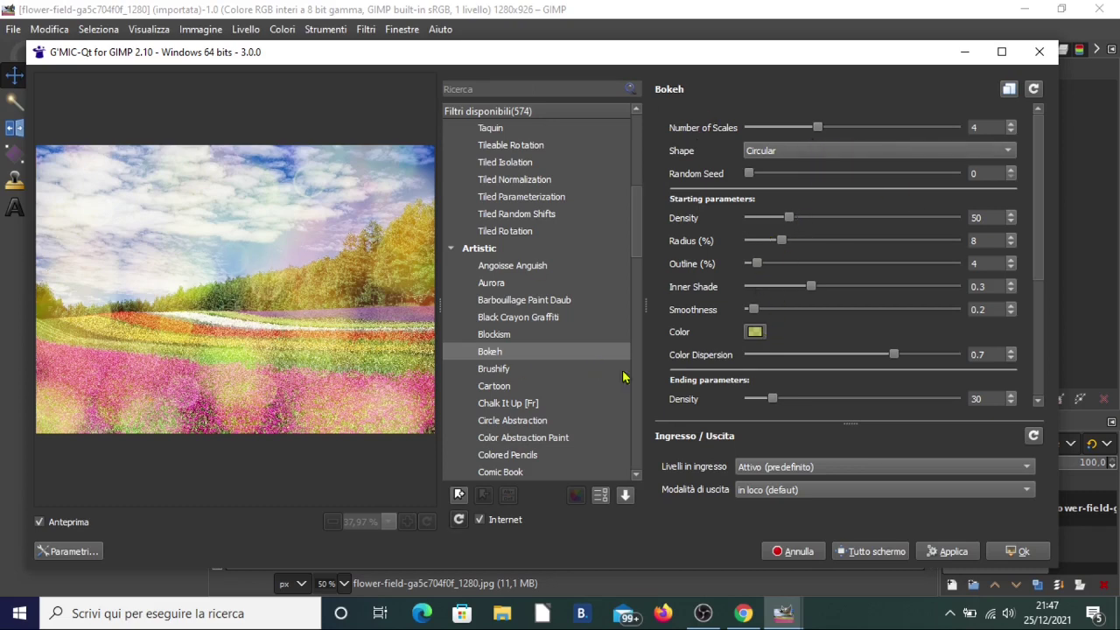
pyautogui.scroll(-15, 542, 289)
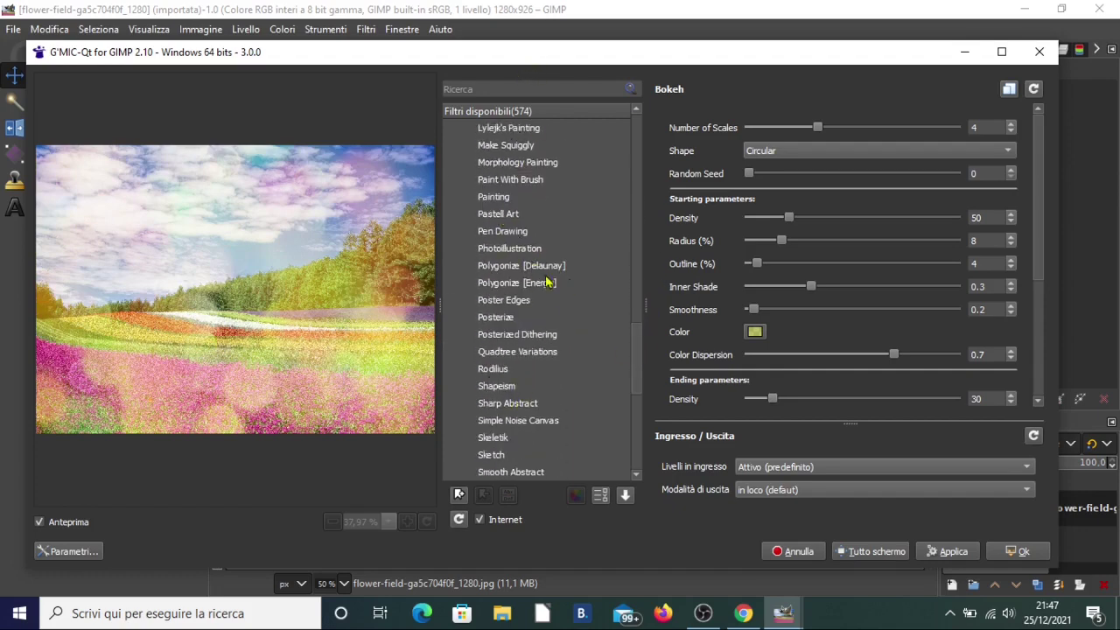
pyautogui.moveTo(635, 356); pyautogui.dragTo(646, 284)
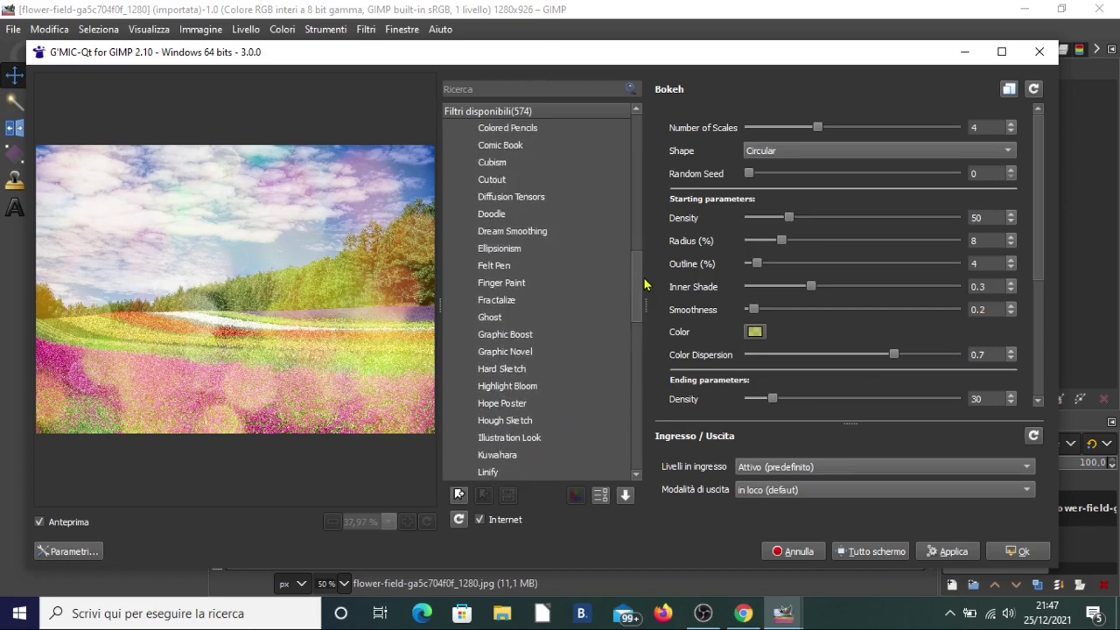
# Step: Try Cubism at 1 iteration and opacity about 0.53, then reset it to defaults
pyautogui.click(493, 162)
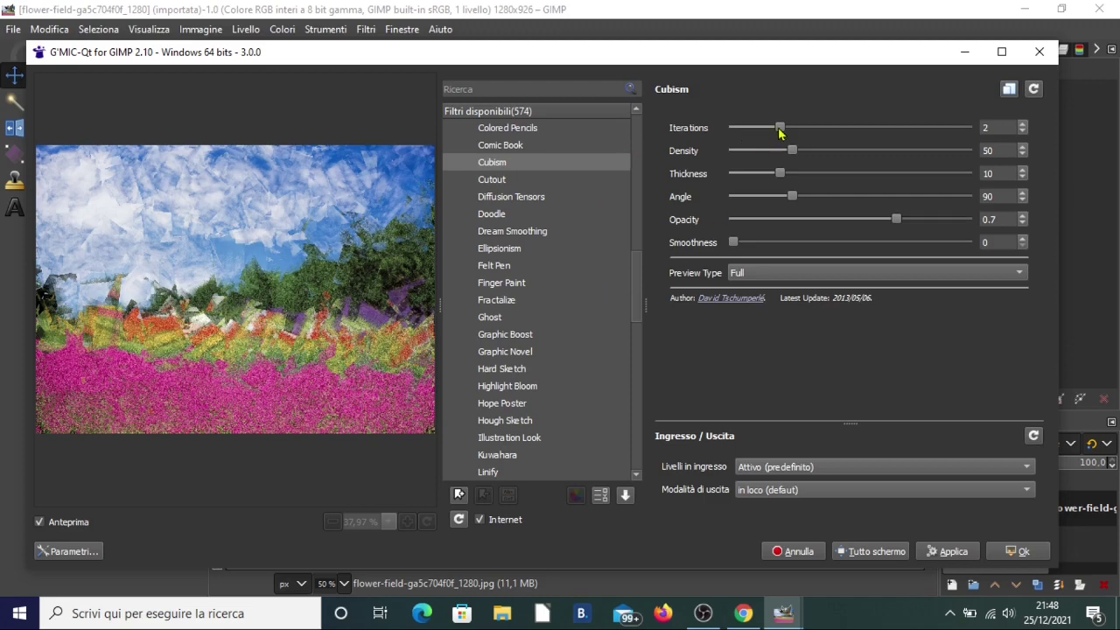
pyautogui.moveTo(779, 127); pyautogui.dragTo(758, 128)
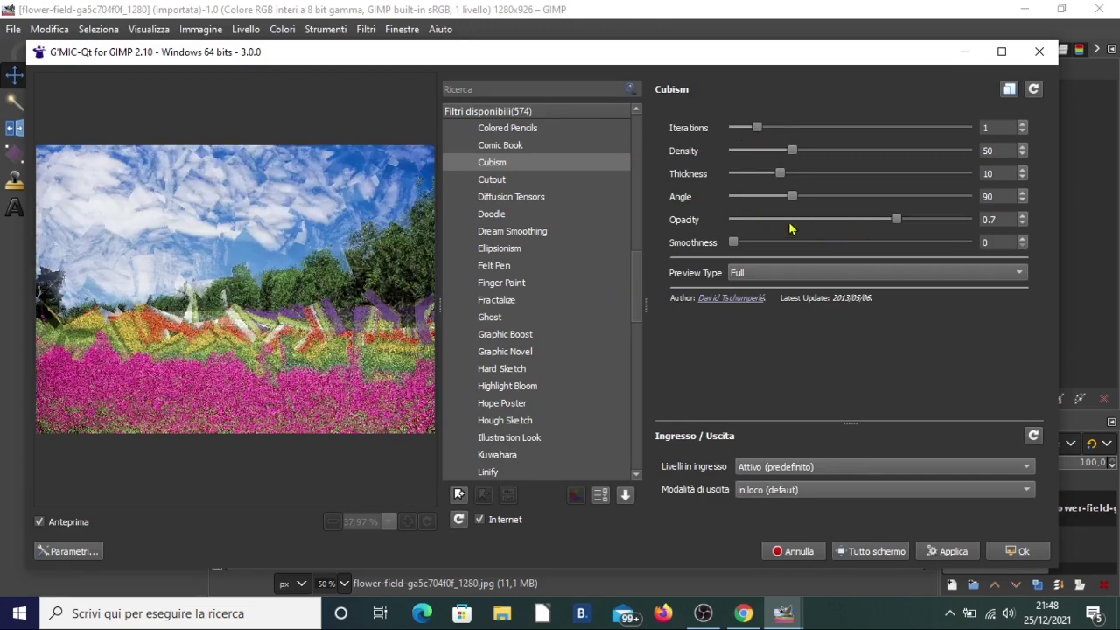
pyautogui.scroll(-1, 790, 229)
pyautogui.moveTo(893, 221); pyautogui.dragTo(857, 220)
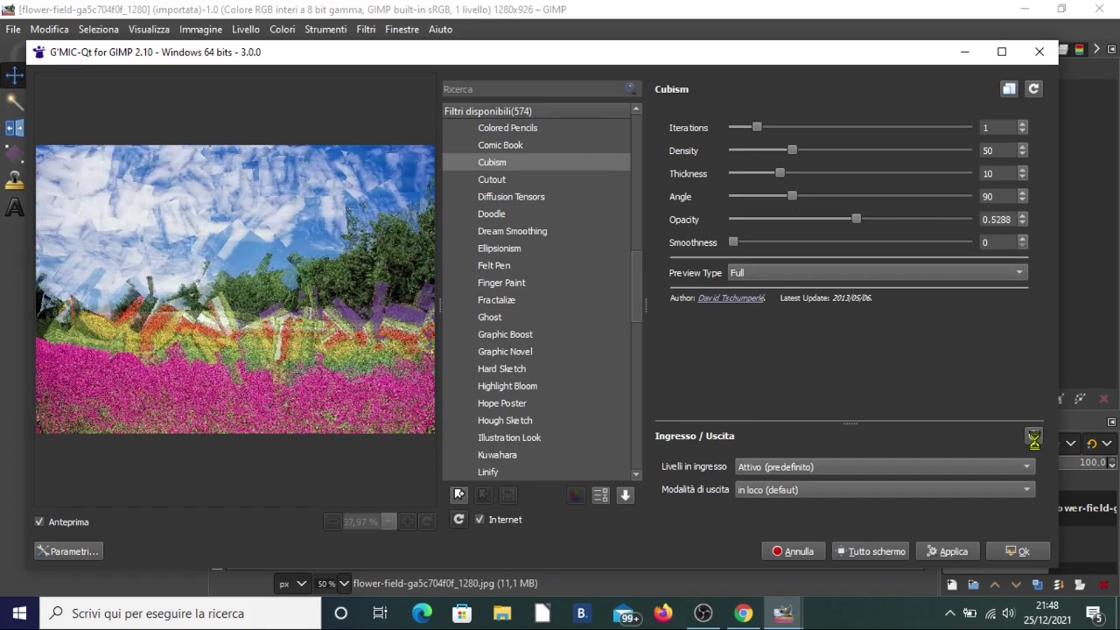
pyautogui.click(1035, 91)
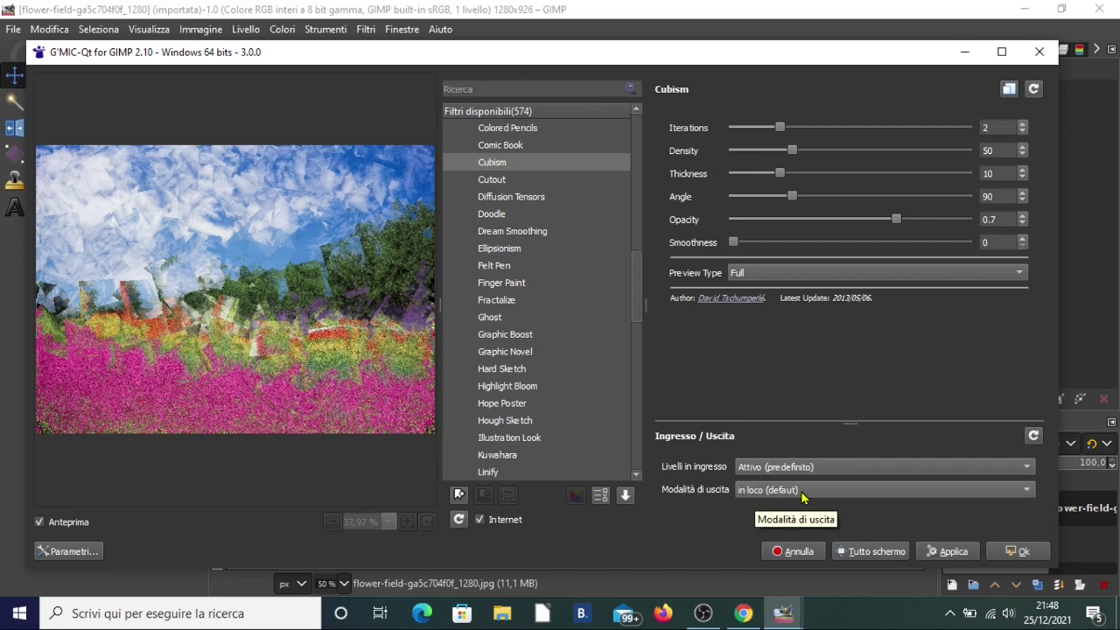
# Step: Set G'MIC-Qt output mode to 'Nuovo(x) livello(s)' and apply the Cubism effect as a new layer
pyautogui.click(1028, 496)
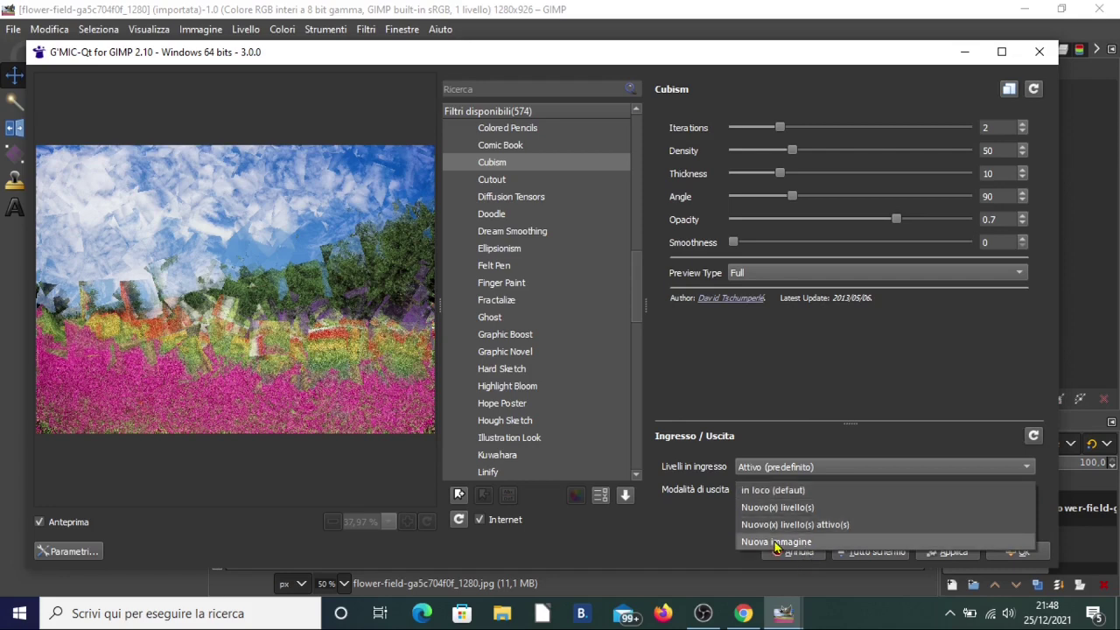
pyautogui.click(781, 509)
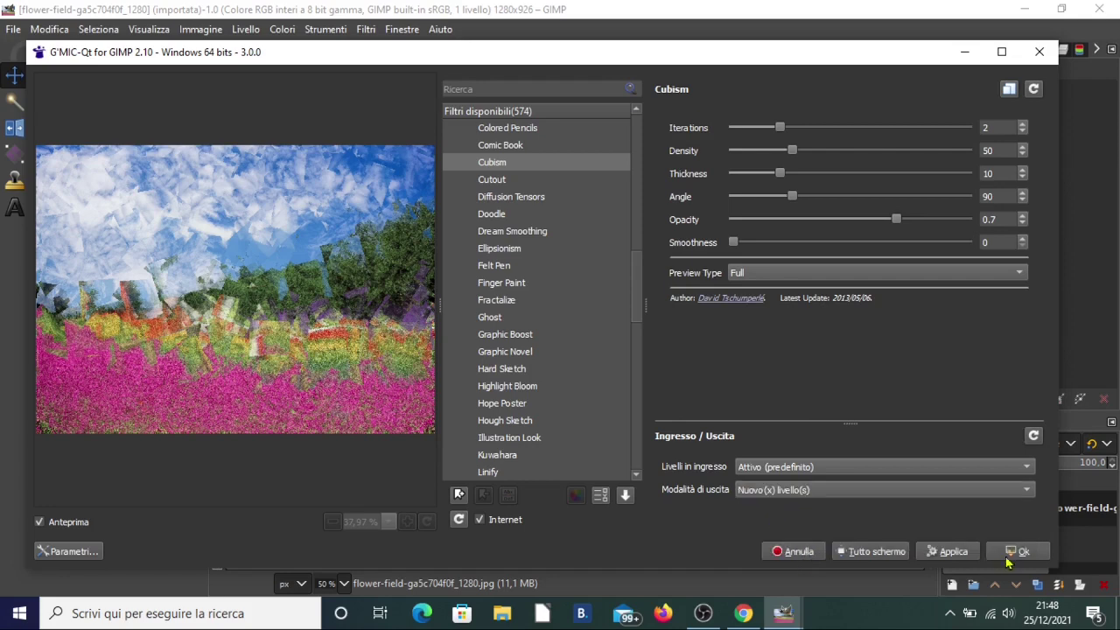
pyautogui.click(950, 551)
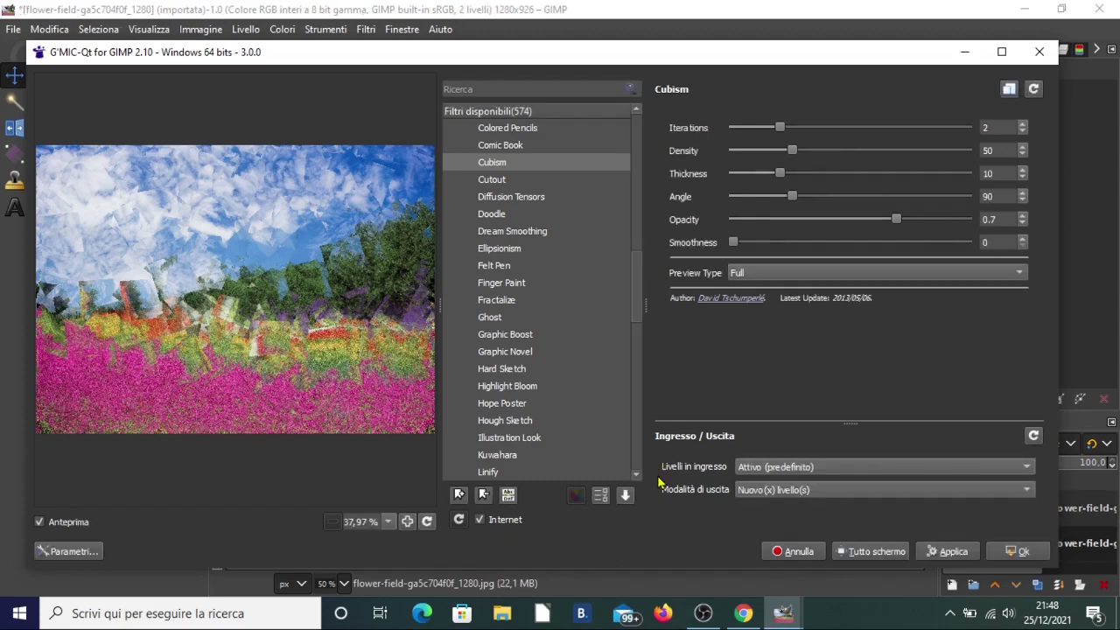
pyautogui.click(1018, 553)
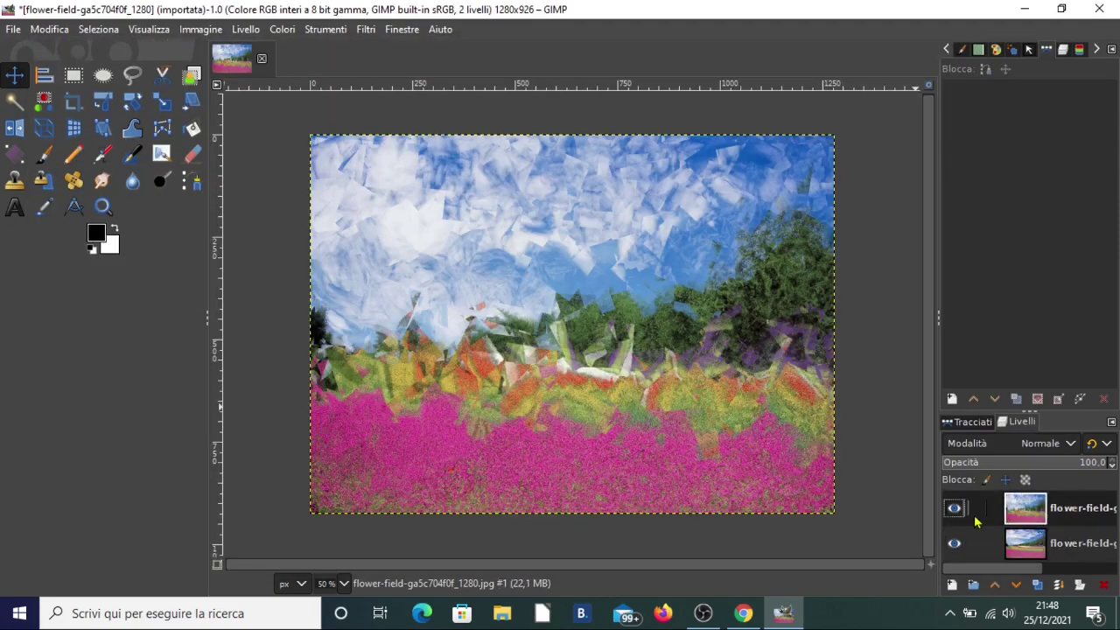
pyautogui.click(955, 511)
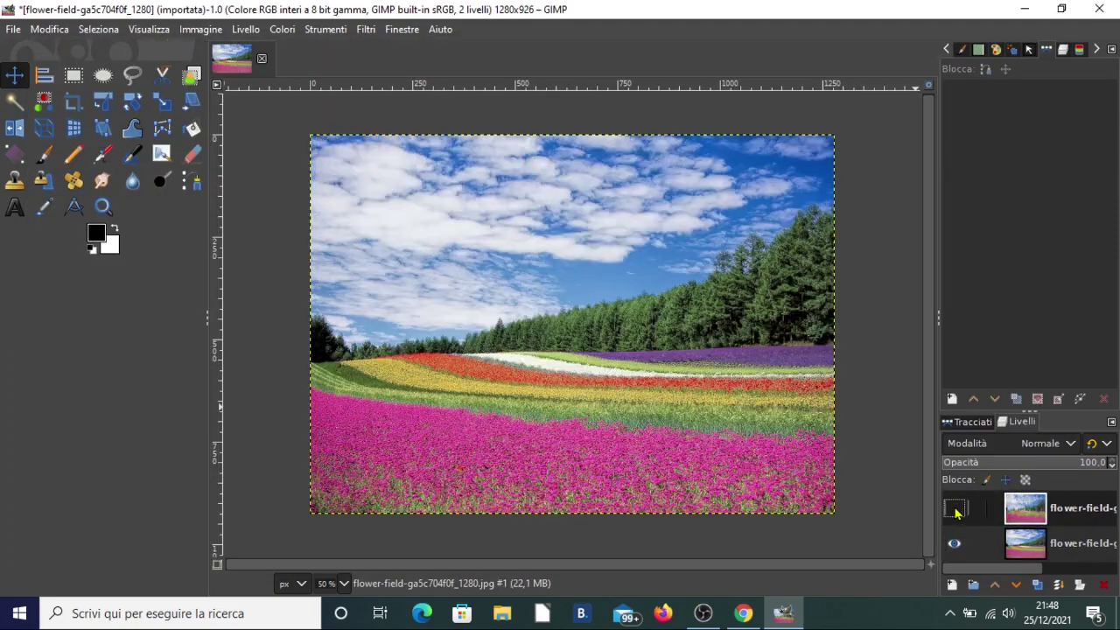
pyautogui.click(955, 509)
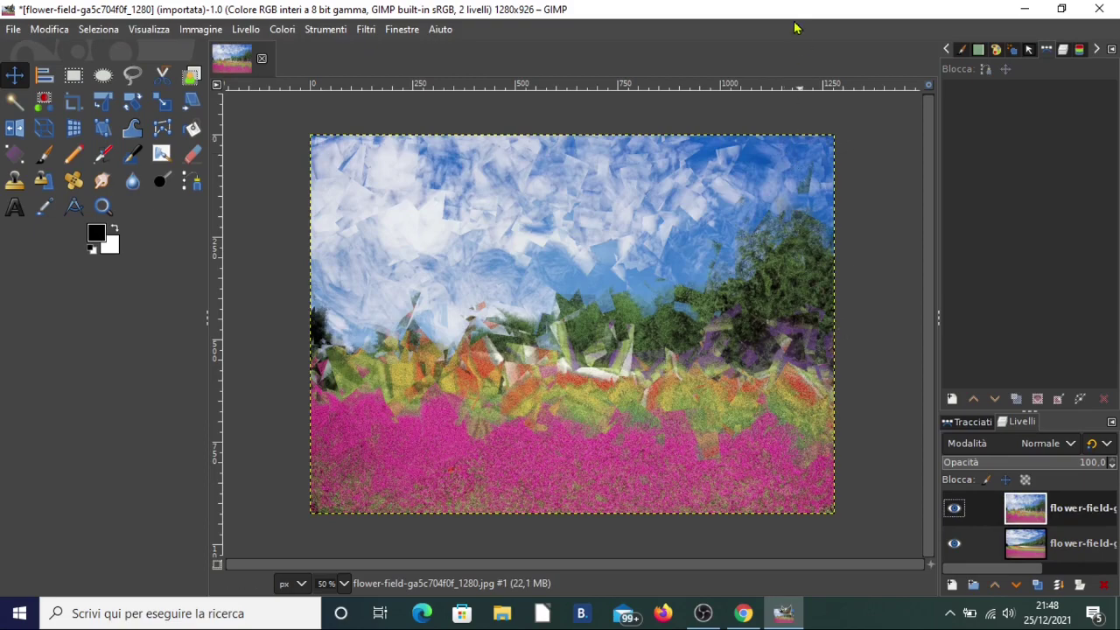